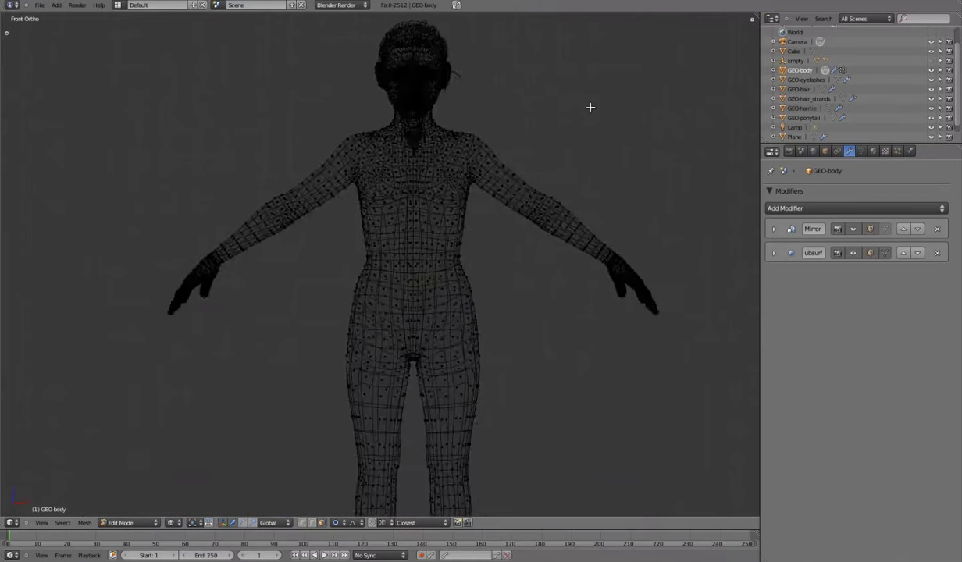
# Select the whole body mesh, then circle-deselect both arms and the head
pyautogui.press('a')
pyautogui.press('c')
pyautogui.moveTo(616, 250); pyautogui.dragTo(530, 179, button='middle')
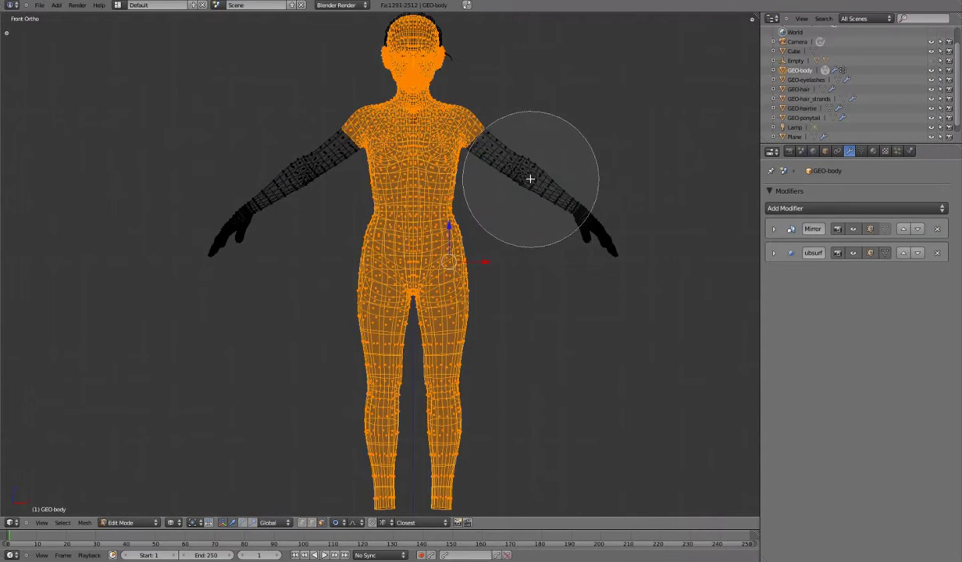
pyautogui.press('Escape')
pyautogui.scroll(2, 590, 257)
pyautogui.press('c')
pyautogui.moveTo(440, 107); pyautogui.dragTo(408, 160, button='middle')
pyautogui.press('Escape')
pyautogui.scroll(2, 523, 213)
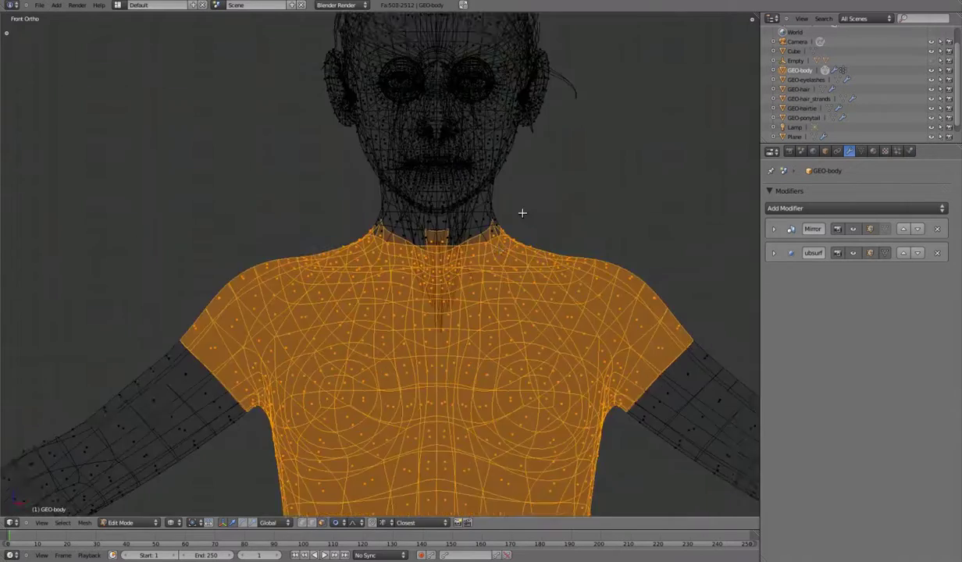
# Check the torso-and-legs selection from front and back in solid and wireframe shading
pyautogui.press('z')
pyautogui.moveTo(522, 213); pyautogui.dragTo(472, 246, button='middle')
pyautogui.scroll(-3, 562, 298)
pyautogui.press('z')
pyautogui.moveTo(562, 298)
pyautogui.mouseDown(button='middle')
pyautogui.moveTo(515, 255)
pyautogui.moveTo(315, 291)
pyautogui.mouseUp(button='middle')
pyautogui.scroll(-2, 515, 256)
pyautogui.press('z')
pyautogui.moveTo(423, 253)
pyautogui.mouseDown(button='middle')
pyautogui.moveTo(481, 260)
pyautogui.moveTo(656, 235)
pyautogui.mouseUp(button='middle')
# Duplicate the torso and legs and separate them into a new object, GEO-body.001
pyautogui.hotkey('ctrl', 'z')
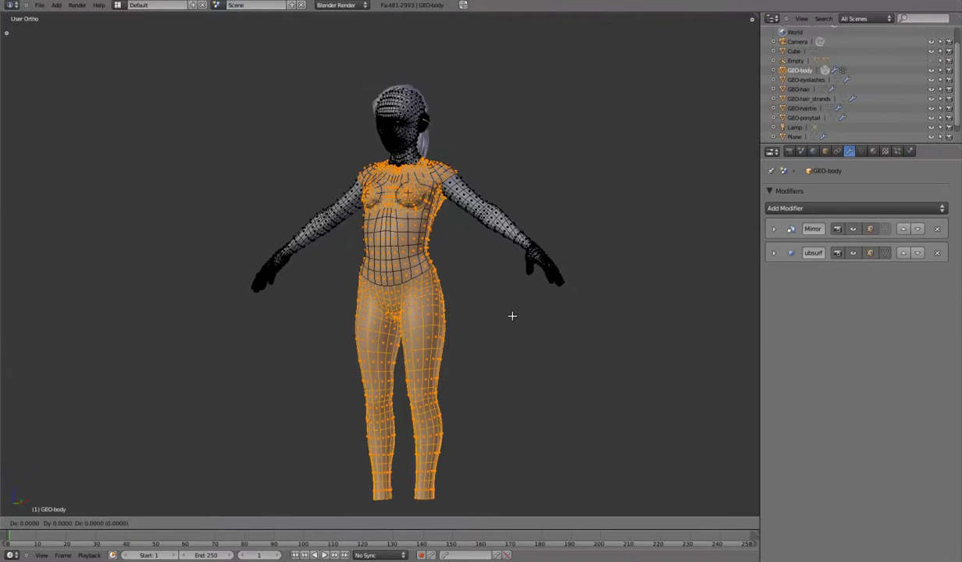
pyautogui.click(512, 316)
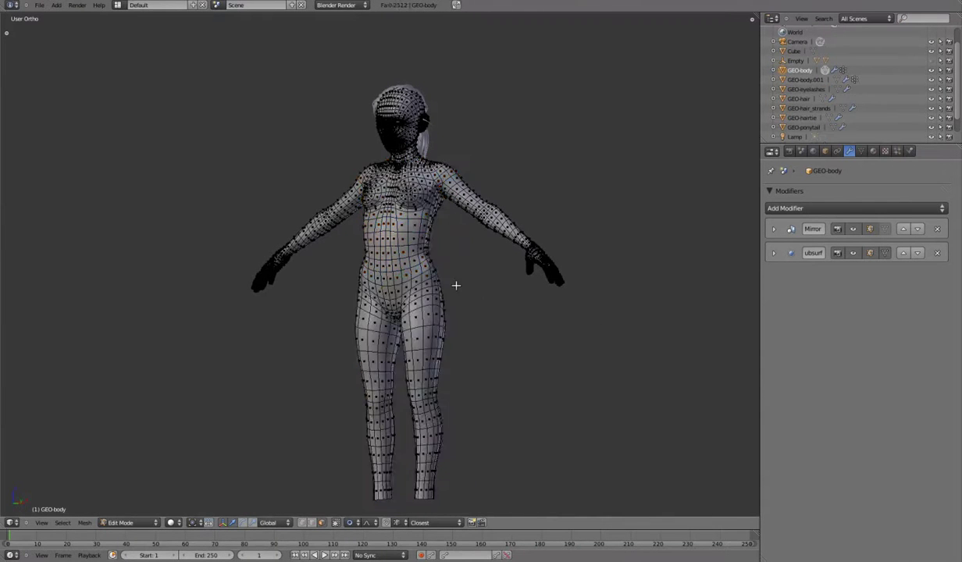
pyautogui.moveTo(549, 288)
pyautogui.mouseDown(button='middle')
pyautogui.moveTo(331, 269)
pyautogui.moveTo(584, 261)
pyautogui.mouseUp(button='middle')
pyautogui.press('Tab')
pyautogui.press('z')
pyautogui.press('z')
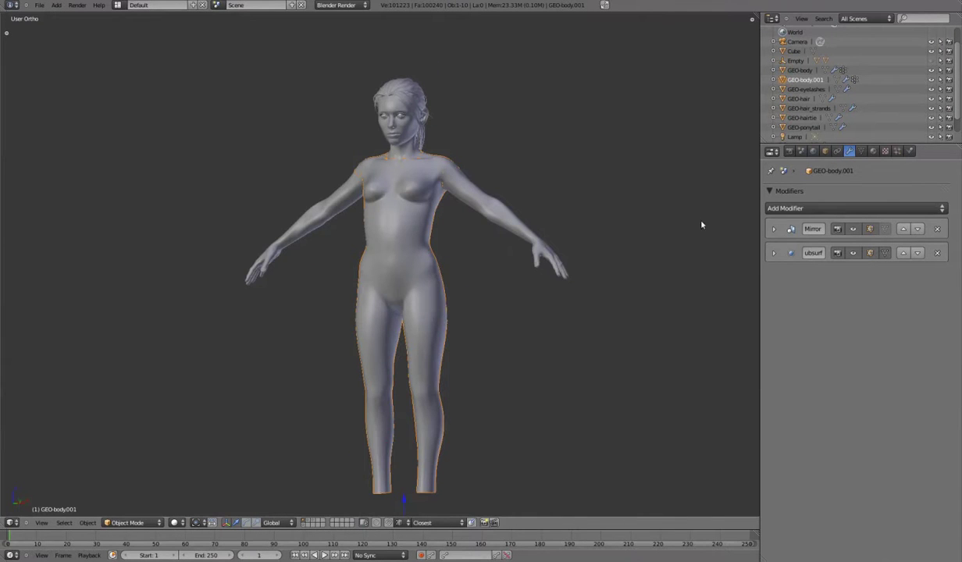
# Remove the leftover vertex group from the new object's mesh data
pyautogui.click(862, 151)
pyautogui.click(942, 289)
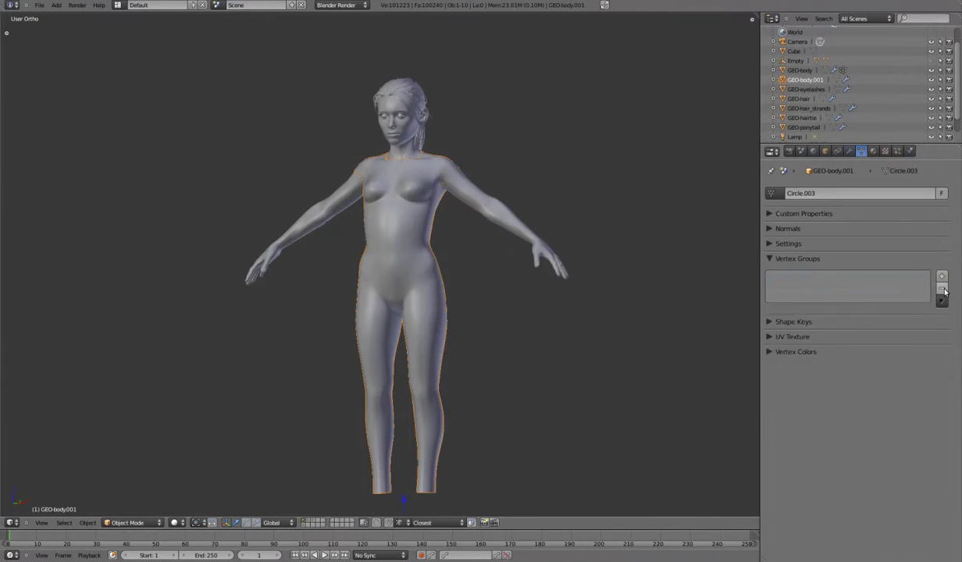
pyautogui.click(769, 260)
# Darken the clothing material's diffuse colour to a 0.322 grey
pyautogui.click(872, 151)
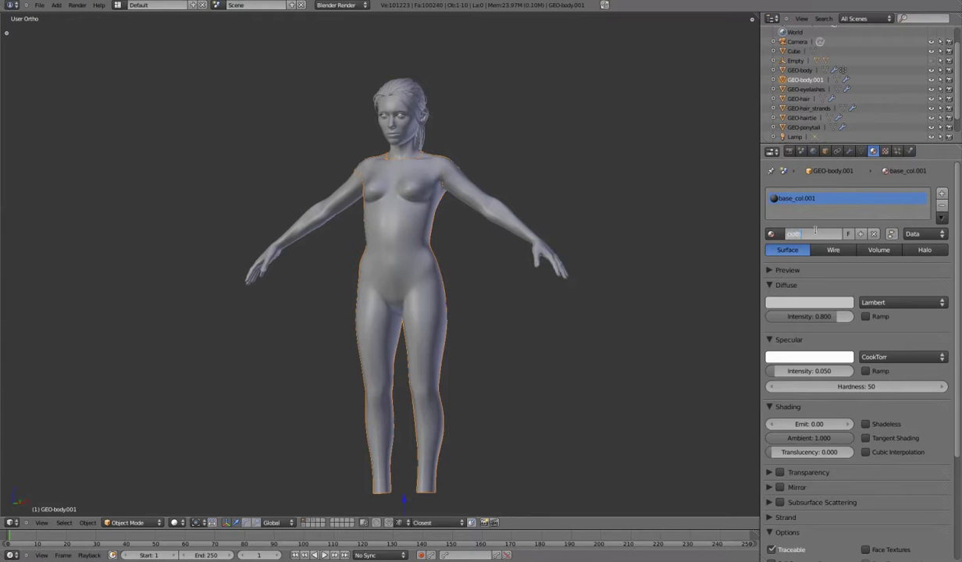
pyautogui.click(823, 302)
pyautogui.moveTo(843, 157); pyautogui.dragTo(845, 172)
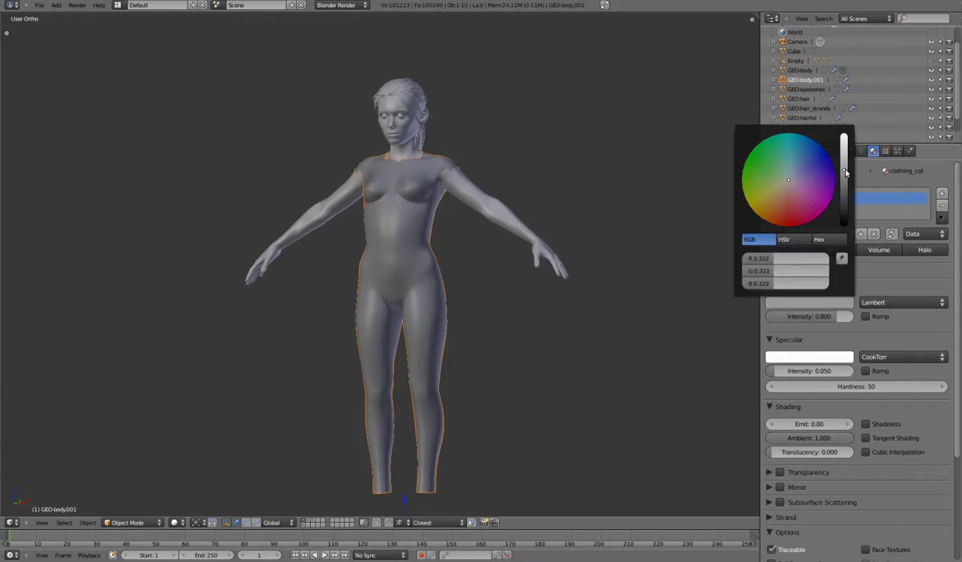
pyautogui.click(825, 150)
pyautogui.write('GEO-clothing_base')
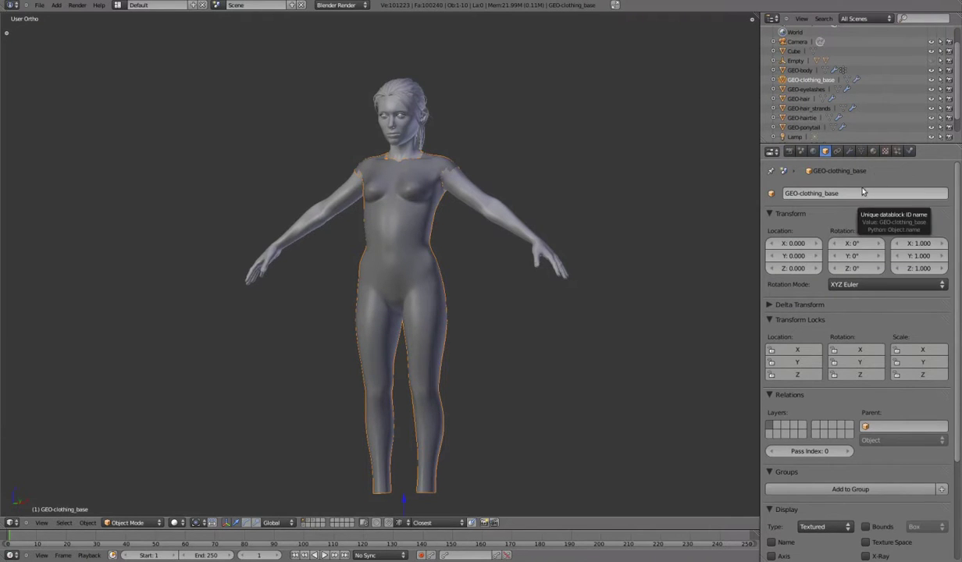
# Make GEO-body unselectable in the viewport and select GEO-clothing_base
pyautogui.rightClick(543, 246)
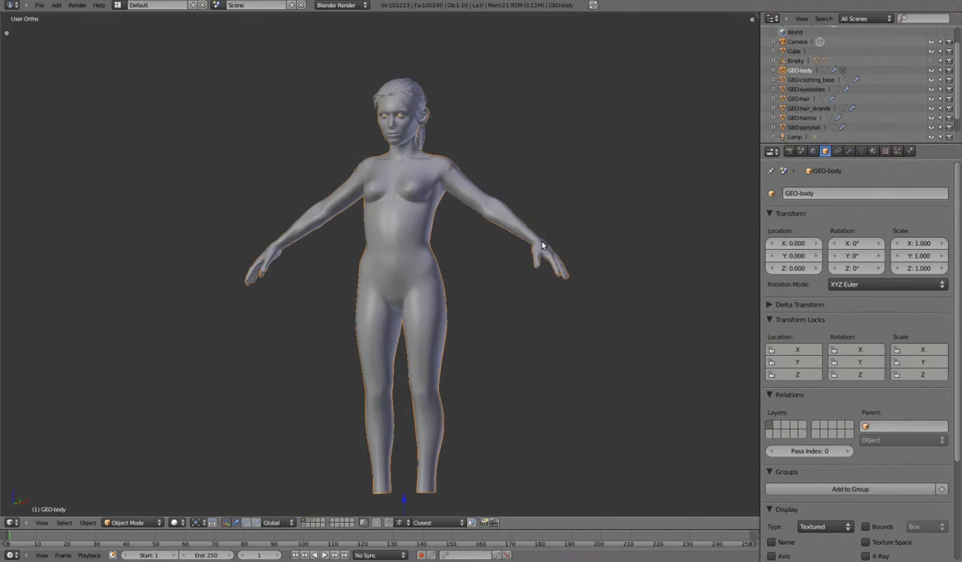
pyautogui.click(941, 71)
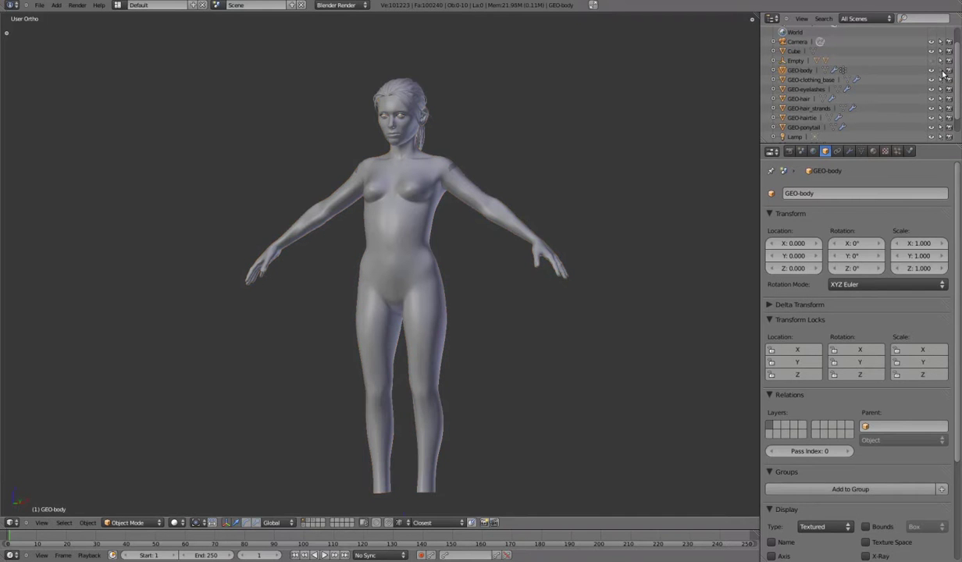
pyautogui.rightClick(450, 165)
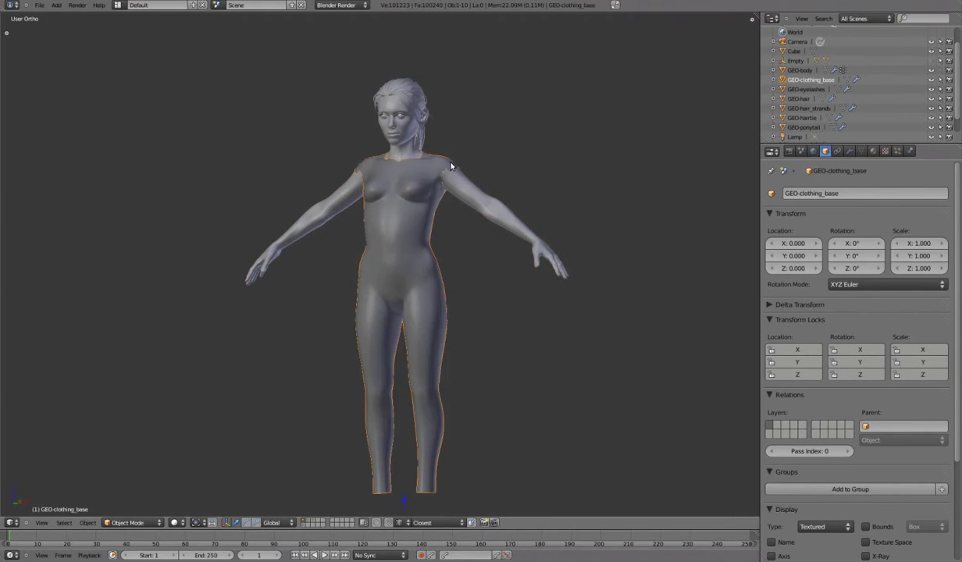
# In front view, edit the clothing mesh and inflate it slightly outward with Alt+S
pyautogui.press('KP_1')
pyautogui.press('Tab')
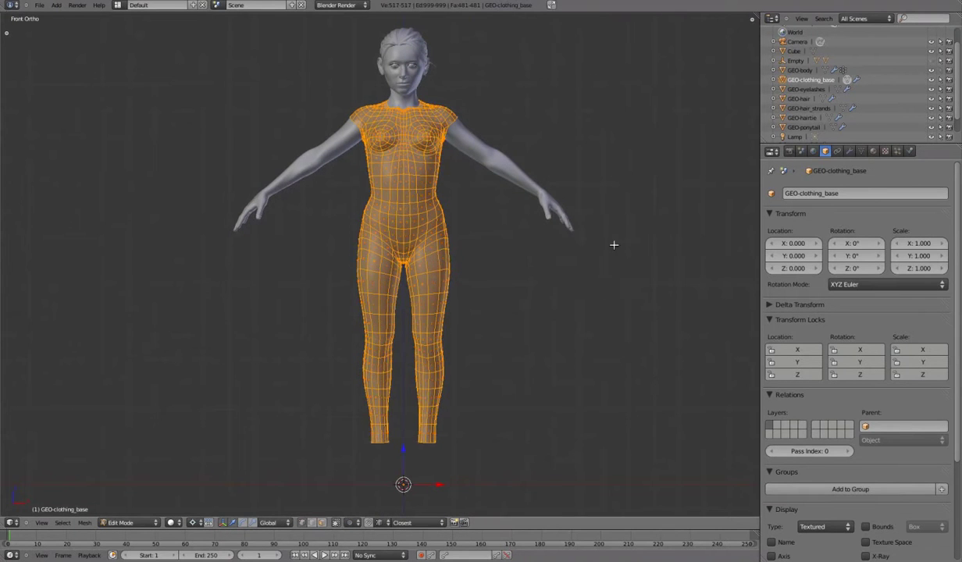
pyautogui.keyDown('shift'); pyautogui.scroll(2, 608, 262); pyautogui.keyUp('shift')
pyautogui.keyDown('shift'); pyautogui.scroll(1, 586, 292); pyautogui.keyUp('shift')
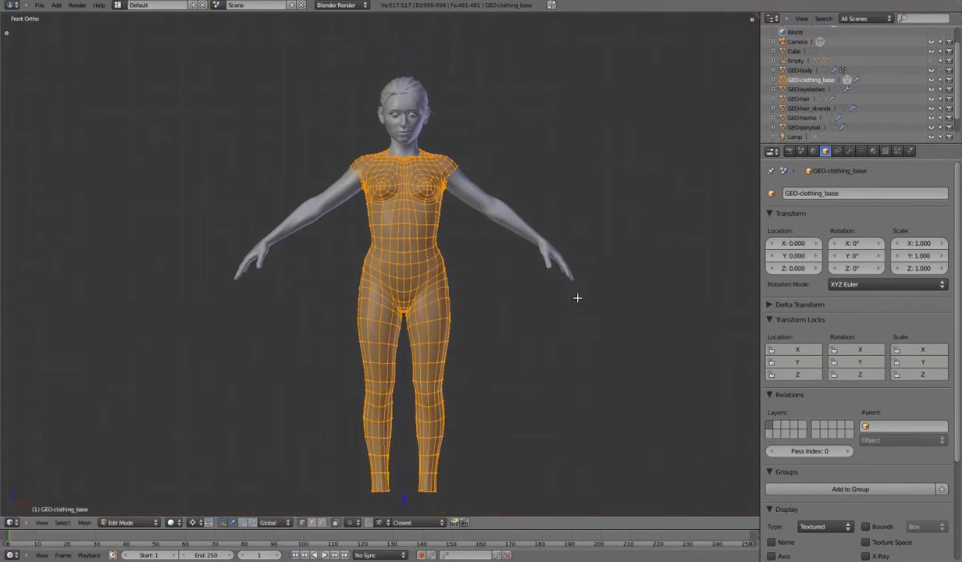
pyautogui.scroll(9, 577, 298)
pyautogui.press('Escape')
pyautogui.scroll(1, 554, 281)
pyautogui.scroll(2, 578, 271)
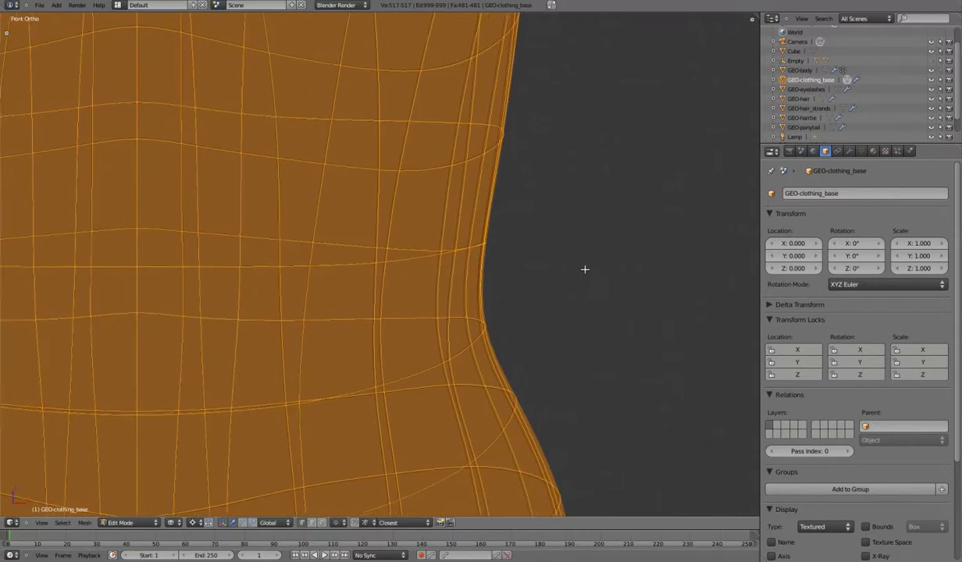
pyautogui.scroll(2, 584, 270)
# In face mode, circle-deselect the upper torso and separate the leg faces into a new object
pyautogui.click(591, 289)
pyautogui.scroll(-8, 546, 281)
pyautogui.scroll(-2, 500, 270)
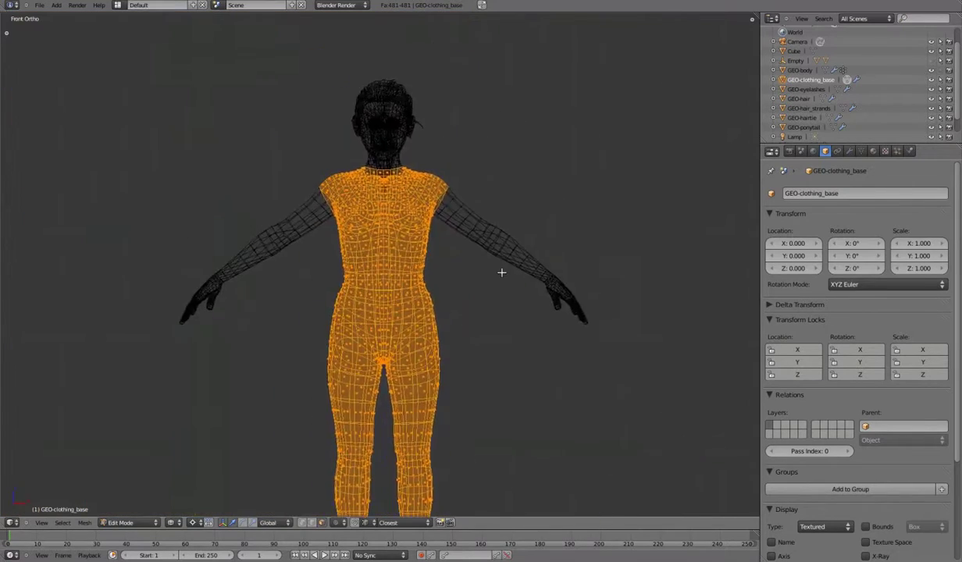
pyautogui.moveTo(500, 270); pyautogui.dragTo(418, 276, button='middle')
pyautogui.scroll(5, 418, 276)
pyautogui.scroll(-3, 396, 268)
pyautogui.press('z')
pyautogui.press('c')
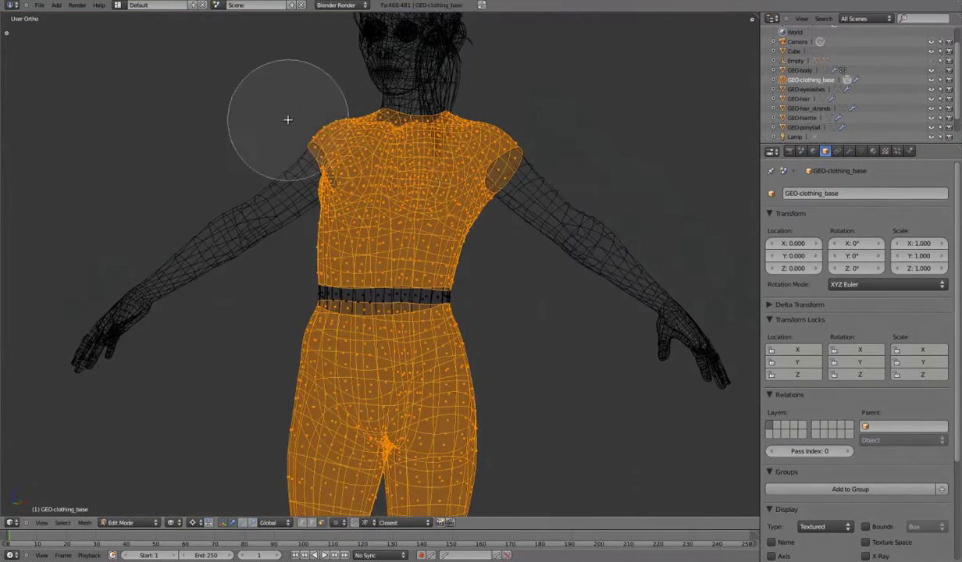
pyautogui.moveTo(287, 118); pyautogui.dragTo(311, 172, button='middle')
pyautogui.press('z')
pyautogui.scroll(2, 421, 216)
pyautogui.scroll(-4, 421, 217)
pyautogui.scroll(1, 629, 275)
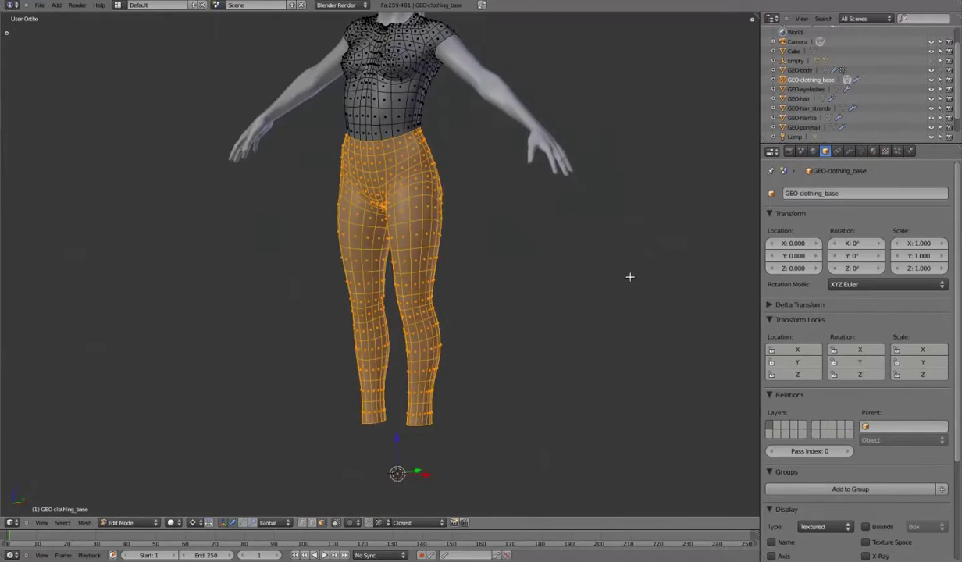
pyautogui.click(562, 335)
# Rename the leg piece GEO-pants and the upper piece GEO-shirt
pyautogui.press('Tab')
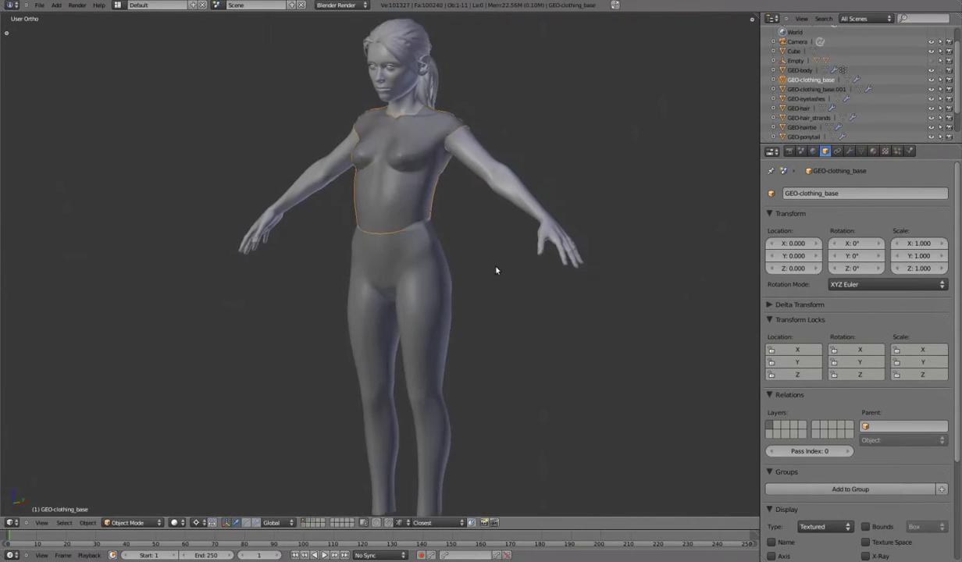
pyautogui.press('z')
pyautogui.rightClick(495, 292)
pyautogui.press('z')
pyautogui.press('Tab')
pyautogui.scroll(-1, 472, 281)
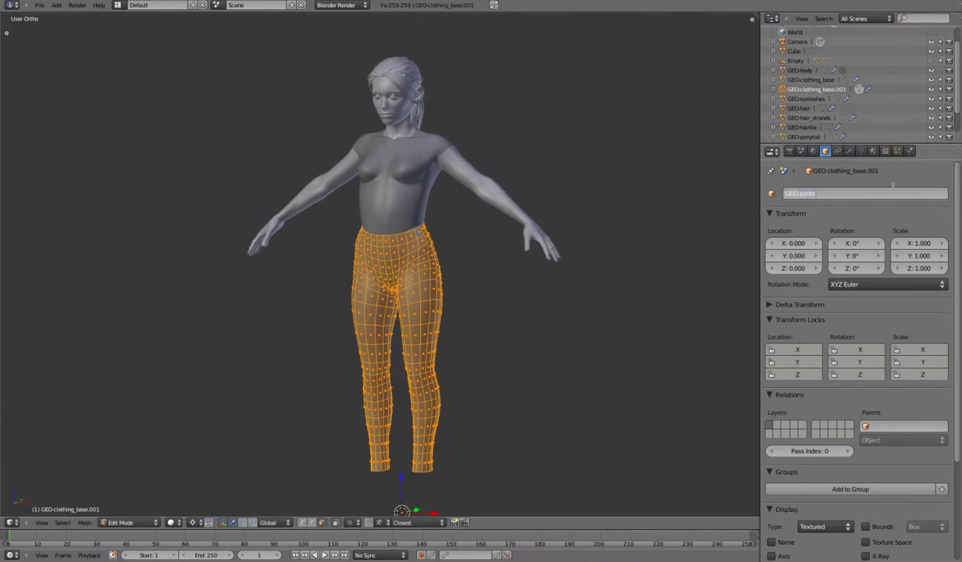
pyautogui.click(810, 79)
pyautogui.click(815, 193)
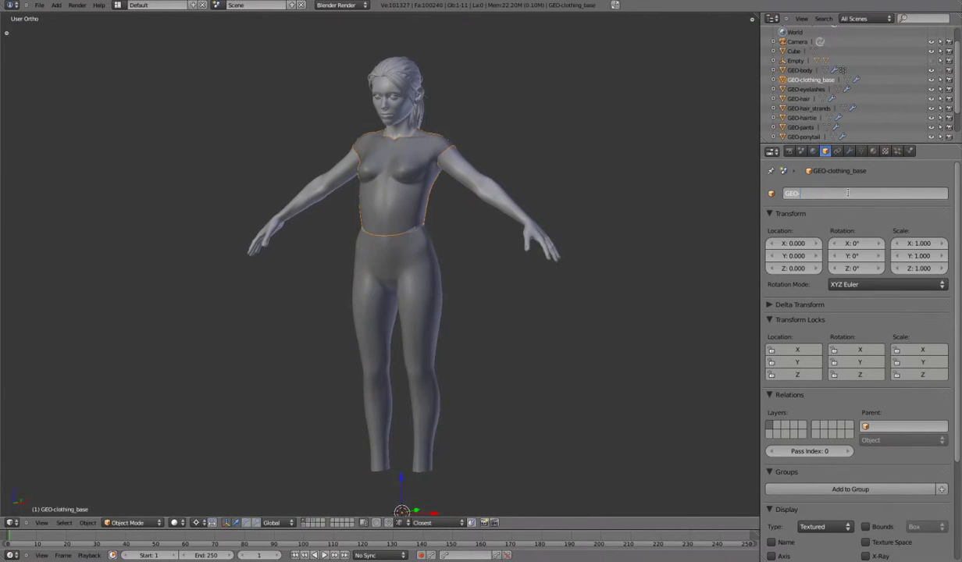
pyautogui.write('shirt')
# Select GEO-pants and edit its mesh in front view
pyautogui.rightClick(421, 281)
pyautogui.press('Tab')
pyautogui.keyDown('shift'); pyautogui.moveTo(468, 261); pyautogui.dragTo(481, 221, button='middle'); pyautogui.keyUp('shift')
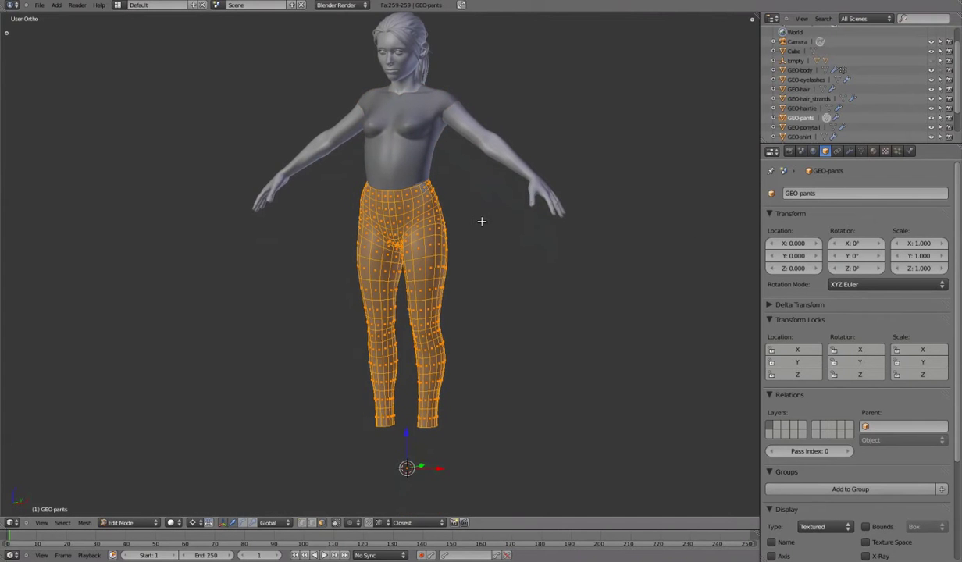
pyautogui.click(482, 223)
pyautogui.press('KP_1')
# Isolate the pants in local view and return to editing its mesh
pyautogui.press('a')
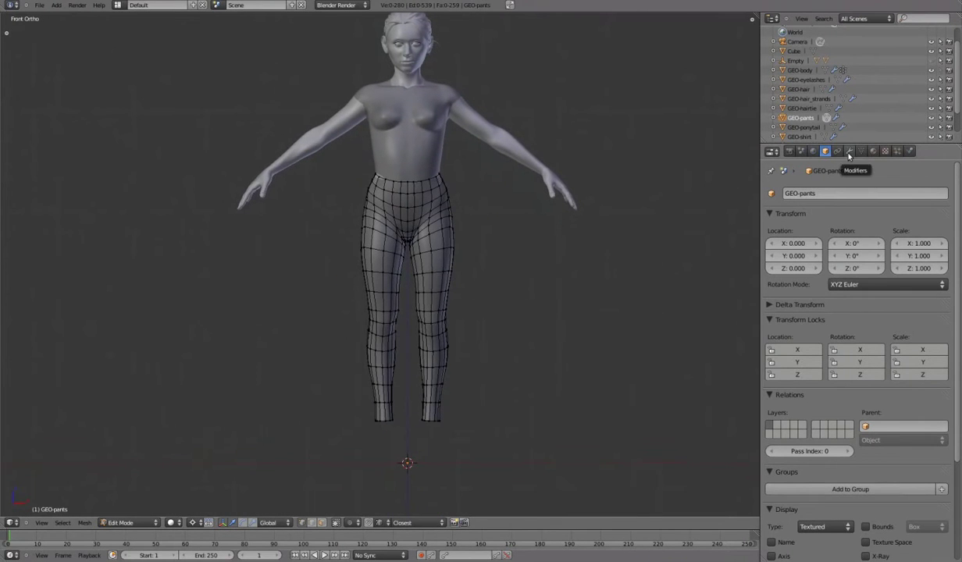
pyautogui.click(848, 153)
pyautogui.press('Tab')
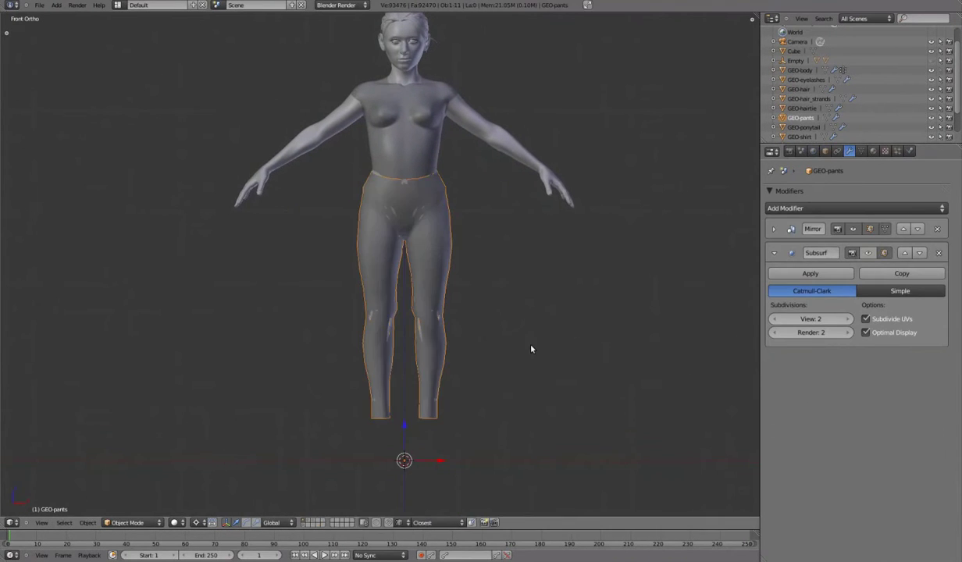
pyautogui.press('KP_Divide')
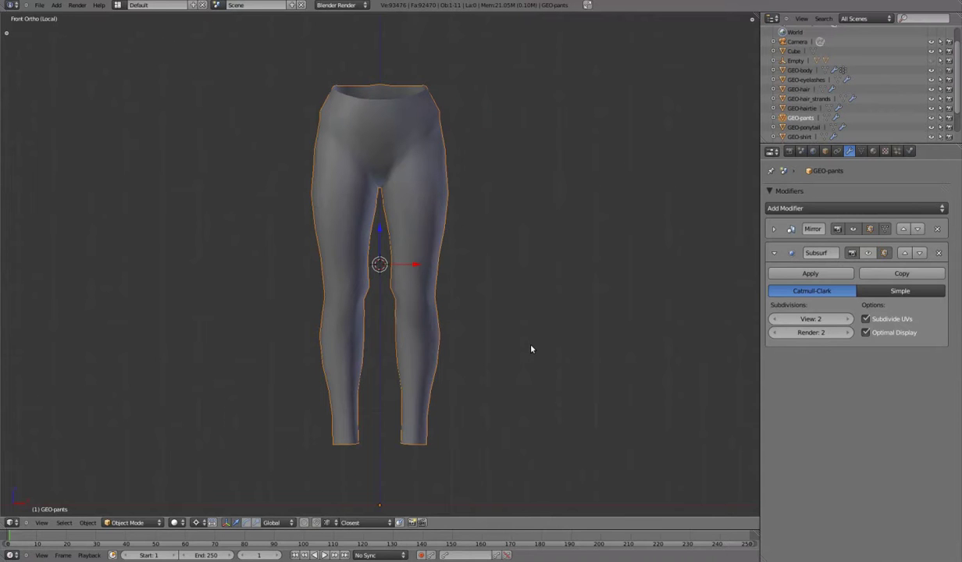
pyautogui.press('Tab')
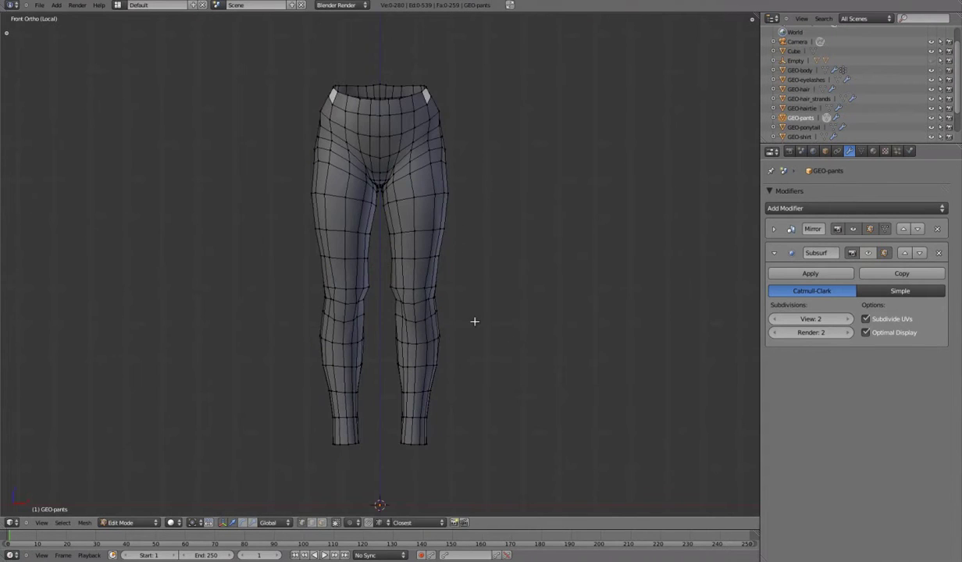
# Tighten the hip edge loop by sliding a thigh edge and pulling a hip vertex down
pyautogui.keyDown('alt'); pyautogui.rightClick(474, 321); pyautogui.keyUp('alt')
pyautogui.scroll(5, 468, 313)
pyautogui.rightClick(422, 234)
pyautogui.hotkey('ctrl', 'e')
pyautogui.click(581, 321)
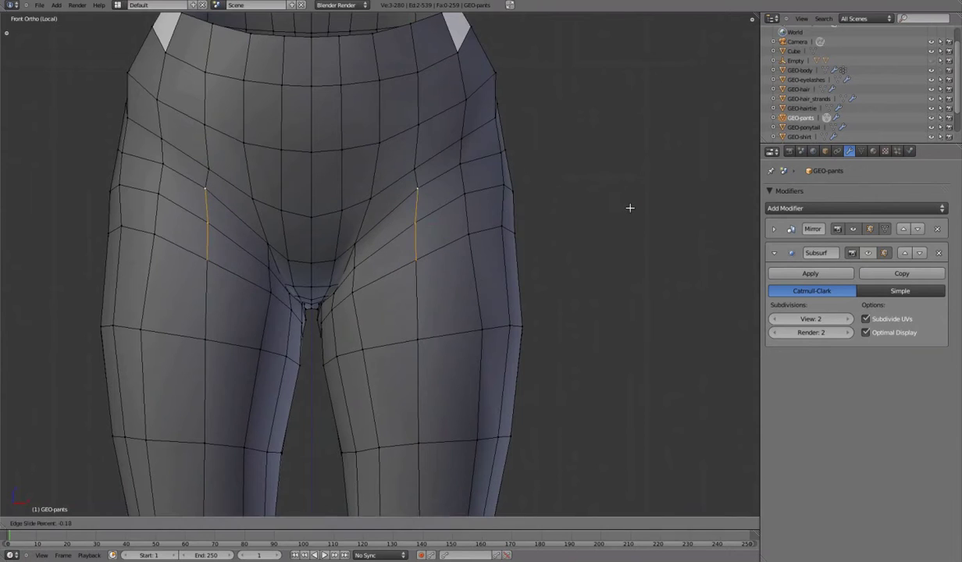
pyautogui.click(444, 167)
pyautogui.rightClick(420, 168)
pyautogui.moveTo(463, 142); pyautogui.dragTo(473, 211, button='right')
pyautogui.moveTo(427, 163); pyautogui.dragTo(428, 197, button='right')
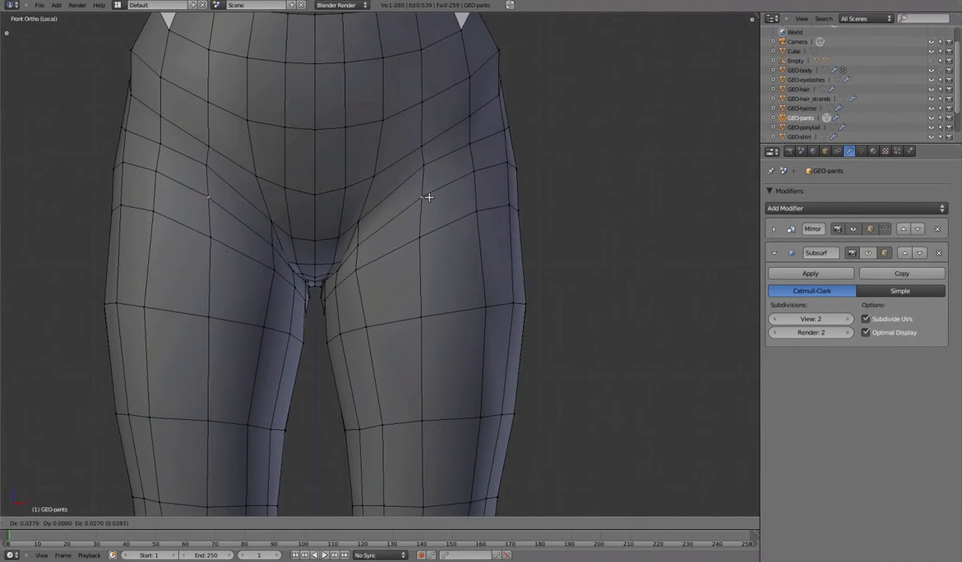
pyautogui.scroll(-2, 470, 180)
pyautogui.keyDown('shift'); pyautogui.scroll(-3, 419, 198); pyautogui.keyUp('shift')
# Loop-cut a vertical seam edge loop running down the pants legs
pyautogui.hotkey('ctrl', 'r')
pyautogui.click(406, 193)
pyautogui.press('g')
pyautogui.press('g')
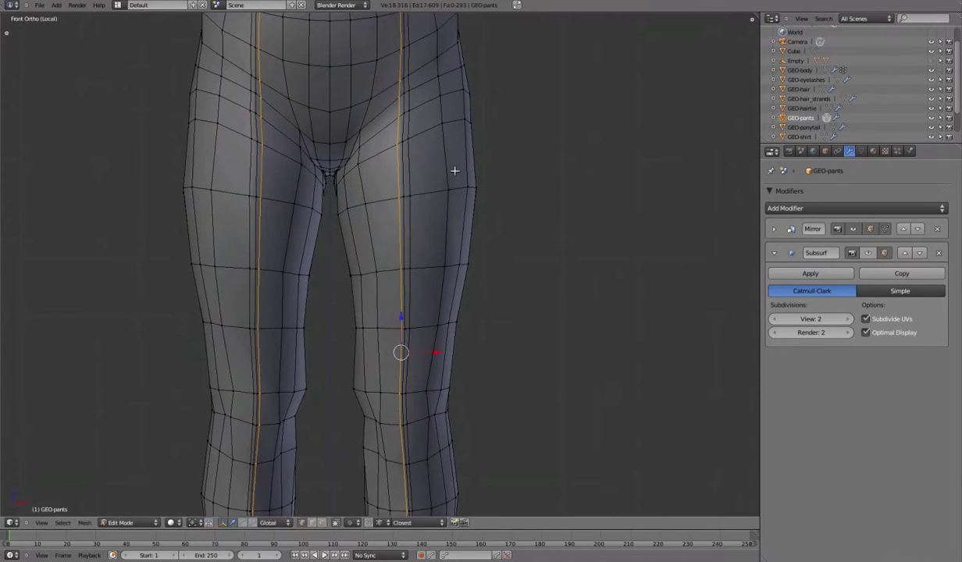
pyautogui.scroll(5, 468, 295)
pyautogui.scroll(1, 455, 311)
pyautogui.scroll(2, 464, 364)
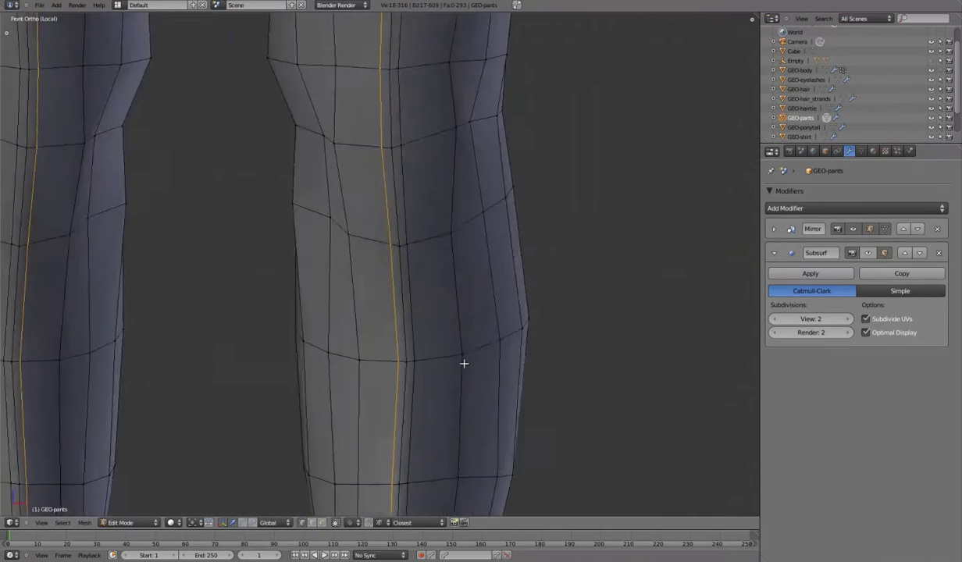
pyautogui.scroll(2, 464, 364)
pyautogui.keyDown('shift'); pyautogui.moveTo(378, 230); pyautogui.dragTo(462, 468, button='middle'); pyautogui.keyUp('shift')
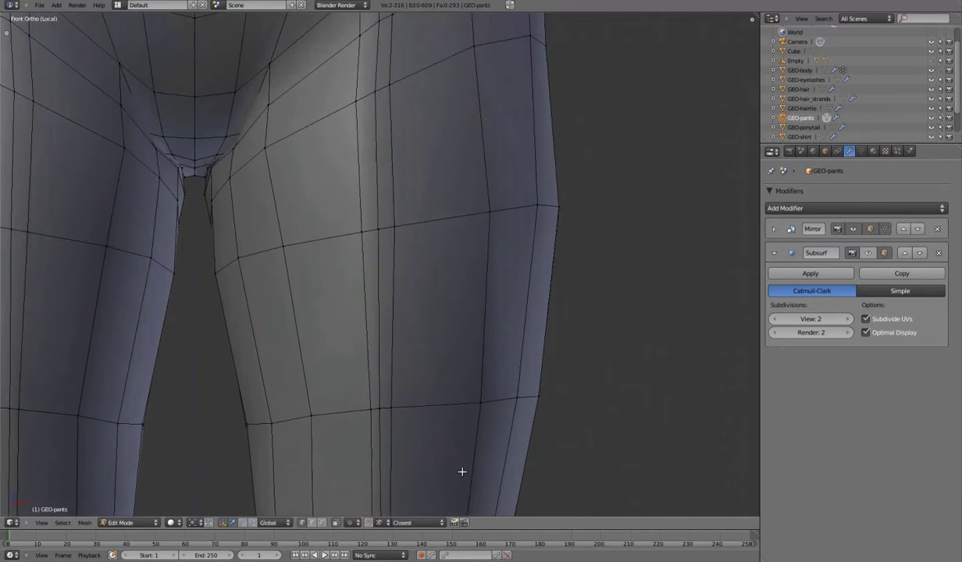
pyautogui.scroll(2, 469, 232)
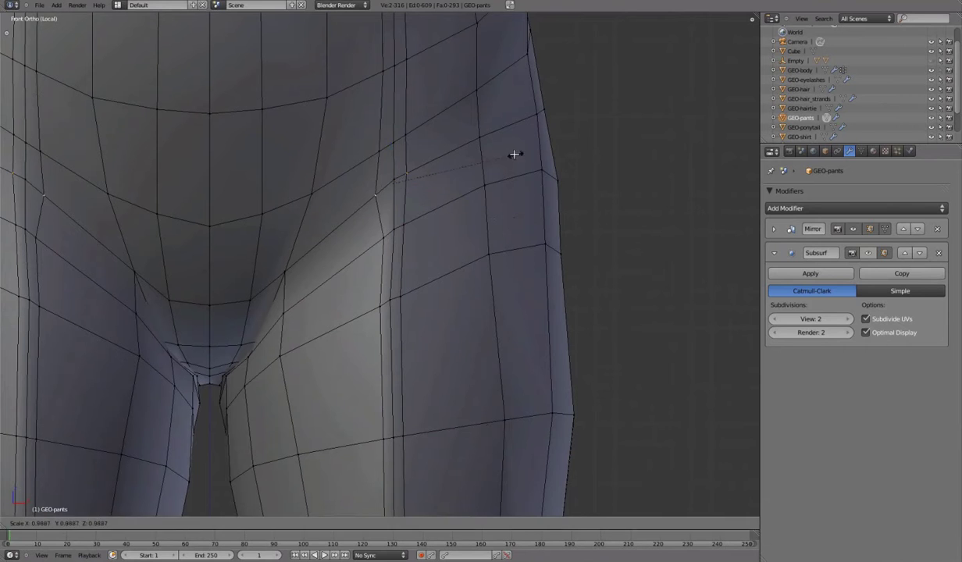
# Nudge the edge loop slightly outward at the waistband and orbit to review the whole pants
pyautogui.hotkey('ctrl', 'z')
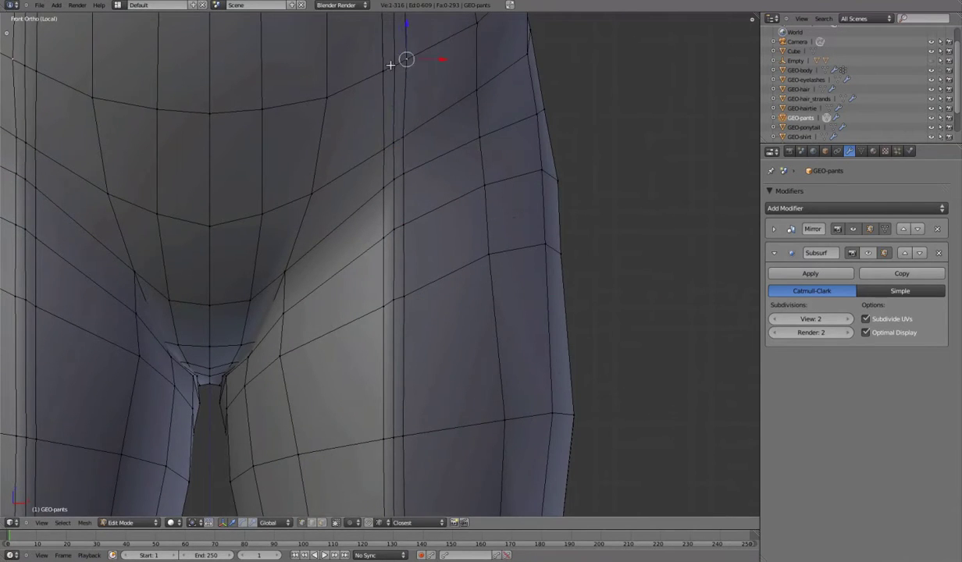
pyautogui.keyDown('shift'); pyautogui.moveTo(391, 65); pyautogui.dragTo(412, 245, button='middle'); pyautogui.keyUp('shift')
pyautogui.click(472, 170)
pyautogui.scroll(-5, 508, 193)
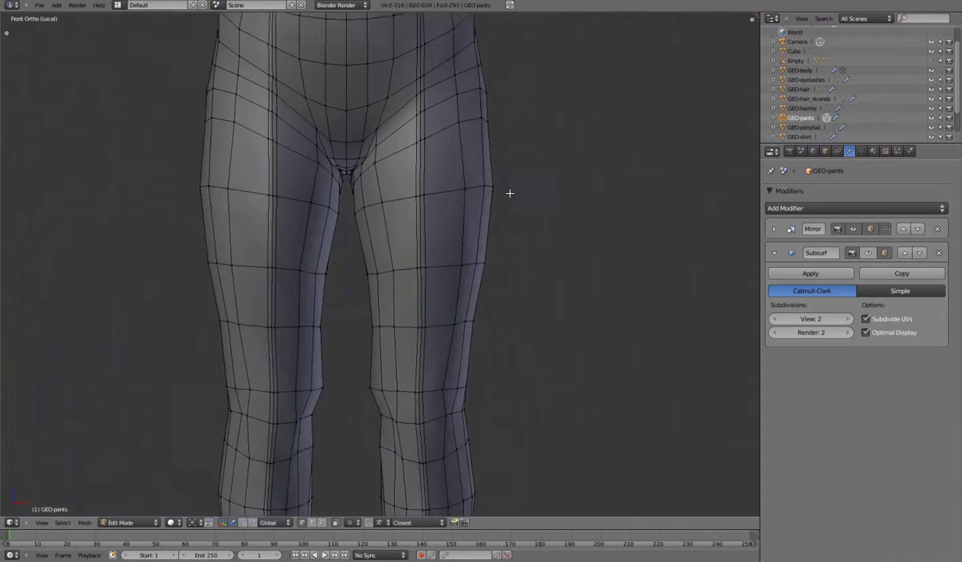
pyautogui.scroll(5, 431, 215)
pyautogui.hotkey('ctrl', 'r')
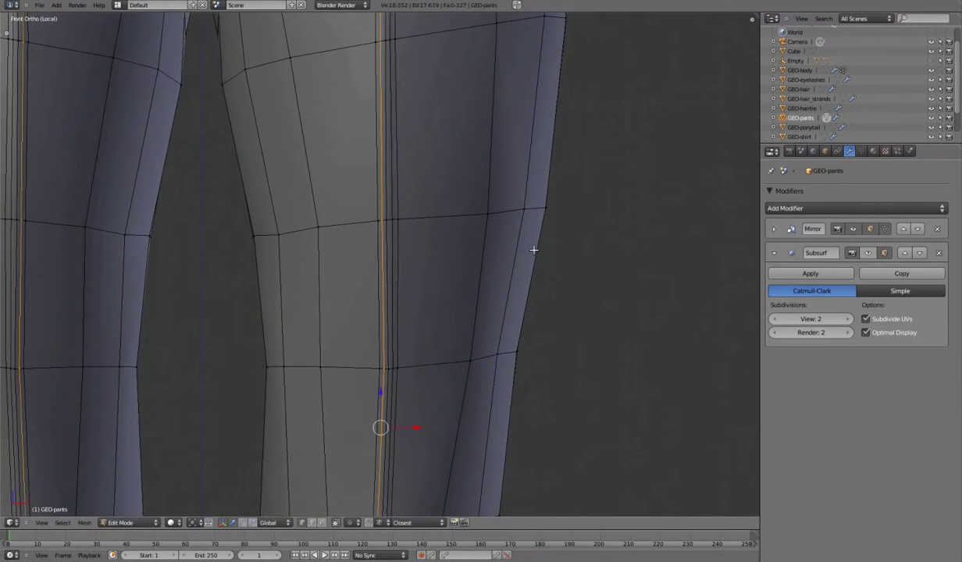
pyautogui.scroll(-5, 533, 249)
pyautogui.moveTo(590, 208); pyautogui.dragTo(546, 257, button='middle')
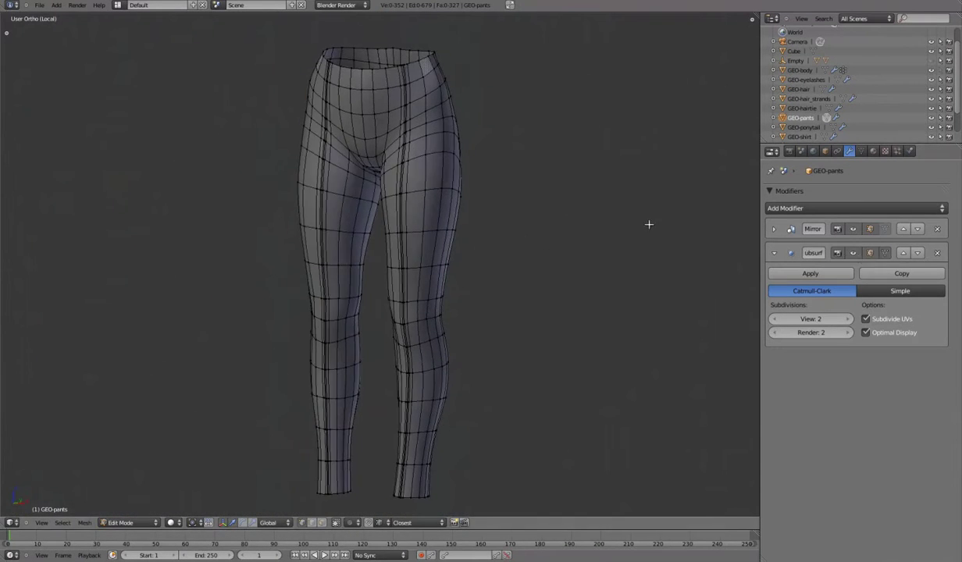
# Preview the smooth pants, then add a centred loop cut down the side of the leg
pyautogui.press('Tab')
pyautogui.press('KP_1')
pyautogui.press('Tab')
pyautogui.press('KP_3')
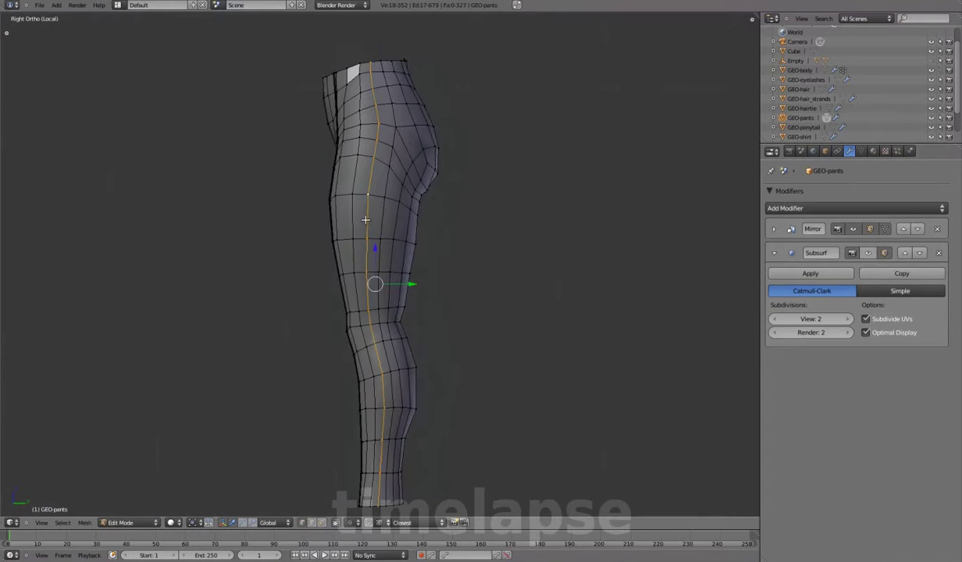
pyautogui.scroll(5, 382, 258)
pyautogui.hotkey('ctrl', 'r')
pyautogui.click(360, 164)
pyautogui.rightClick(359, 163)
# From the back view, add a vertical loop on the back thigh and slide it into place
pyautogui.scroll(-4, 441, 229)
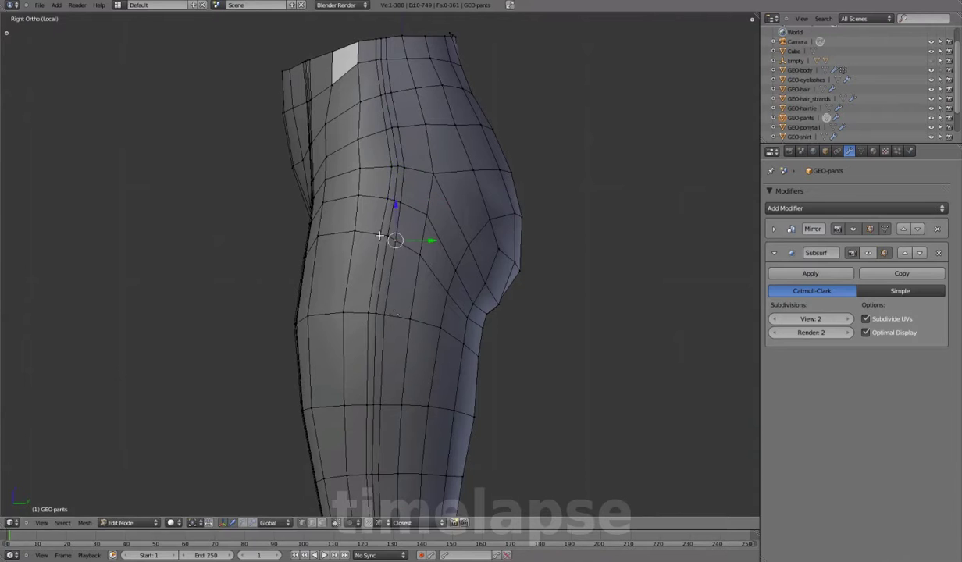
pyautogui.scroll(-4, 495, 261)
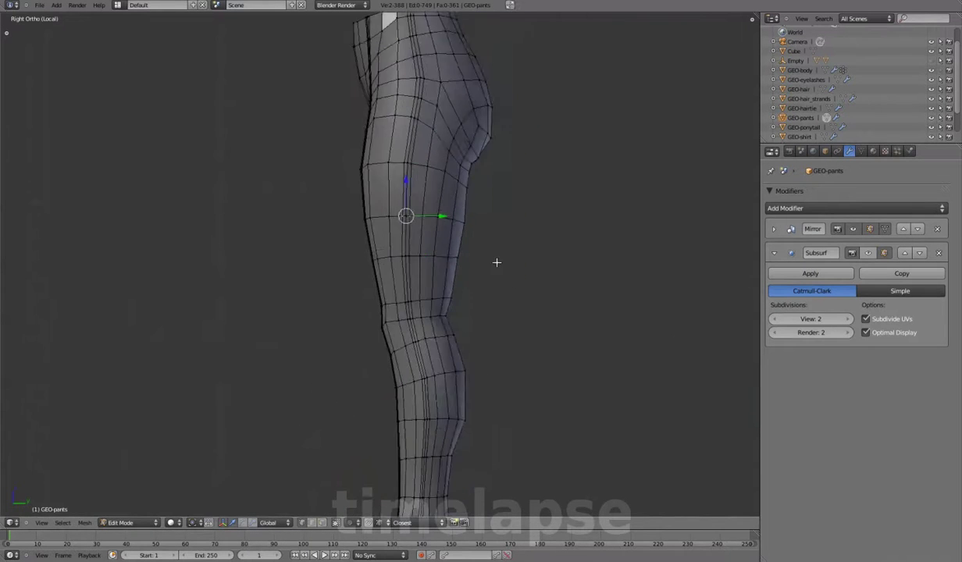
pyautogui.scroll(5, 429, 306)
pyautogui.scroll(-1, 430, 341)
pyautogui.scroll(-3, 431, 341)
pyautogui.moveTo(502, 316); pyautogui.dragTo(376, 305, button='middle')
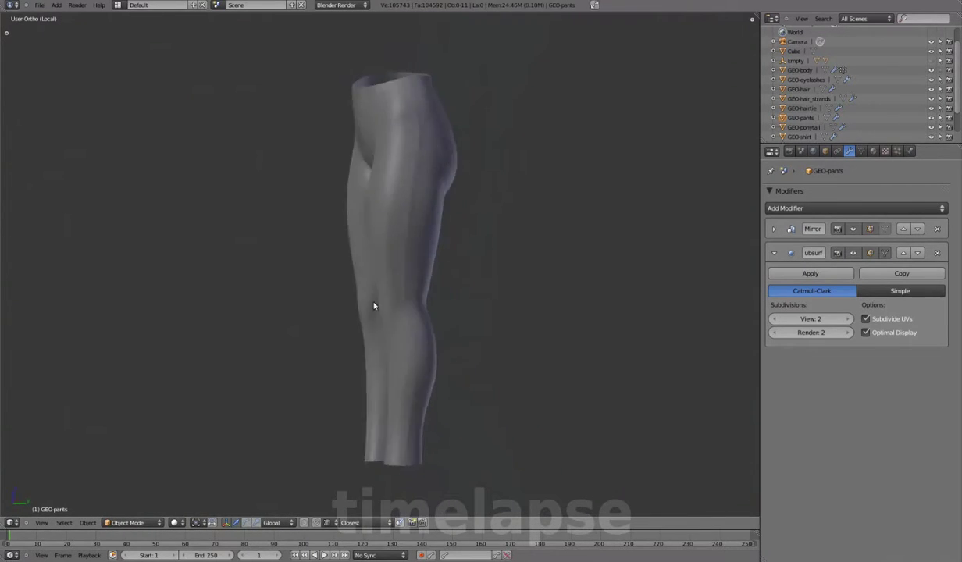
pyautogui.press('KP_3')
pyautogui.press('ctrl+KP_1')
pyautogui.scroll(4, 339, 316)
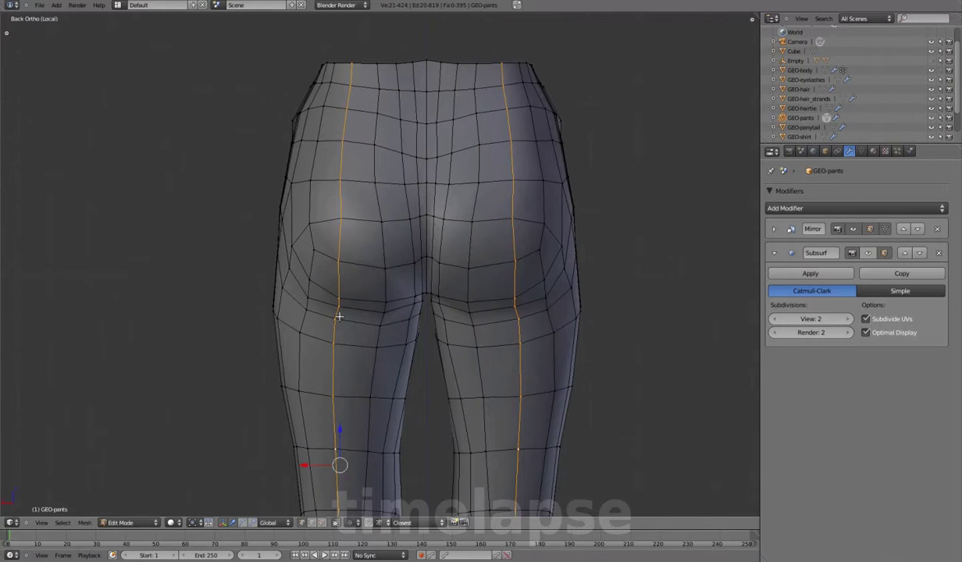
pyautogui.keyDown('alt'); pyautogui.click(340, 313); pyautogui.keyUp('alt')
pyautogui.press('g')
pyautogui.press('g')
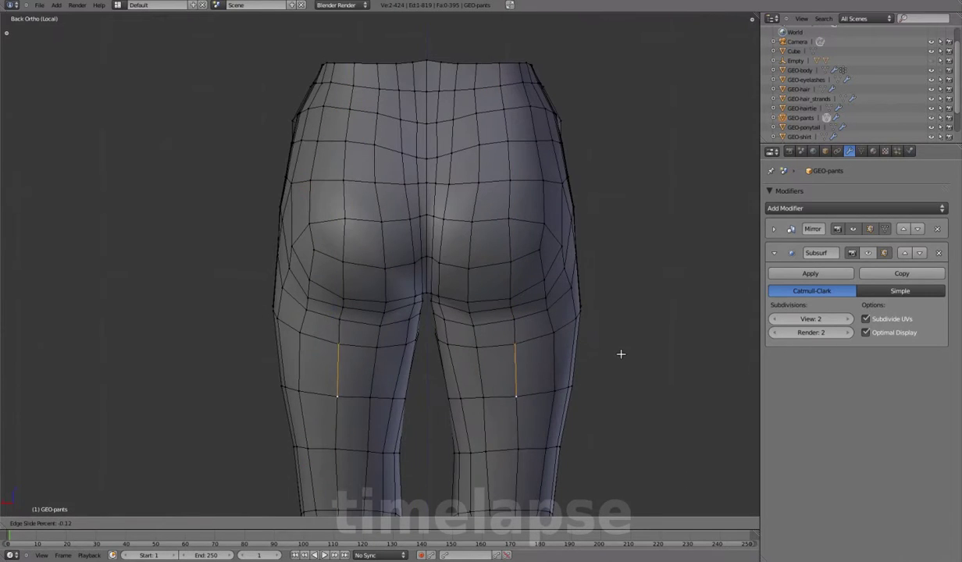
pyautogui.click(620, 354)
# Select the new vertical loop on the leg to check it, then clear the selection
pyautogui.scroll(-2, 358, 273)
pyautogui.scroll(3, 344, 245)
pyautogui.scroll(-3, 343, 295)
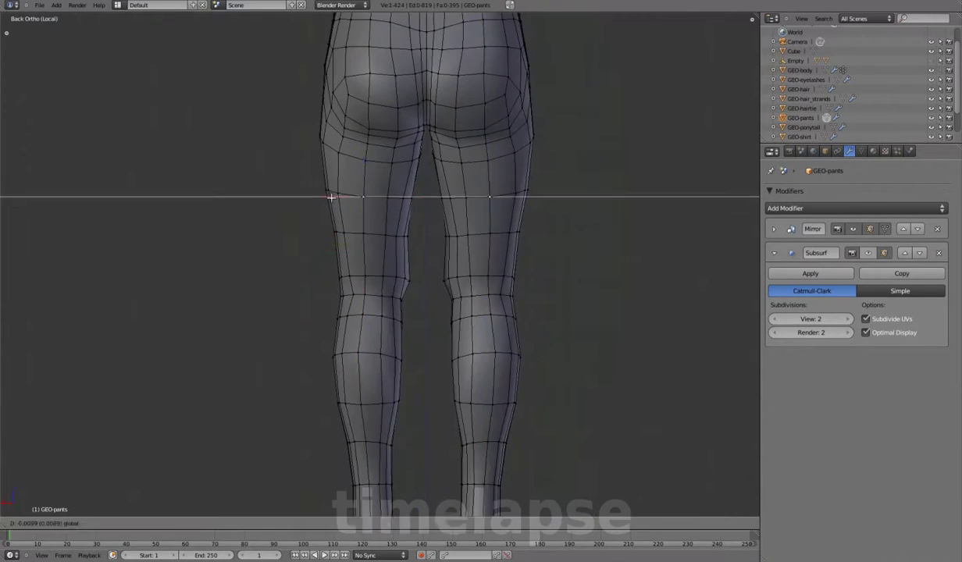
pyautogui.keyDown('alt'); pyautogui.click(332, 311); pyautogui.keyUp('alt')
pyautogui.scroll(4, 335, 312)
pyautogui.scroll(2, 363, 300)
pyautogui.scroll(-2, 364, 301)
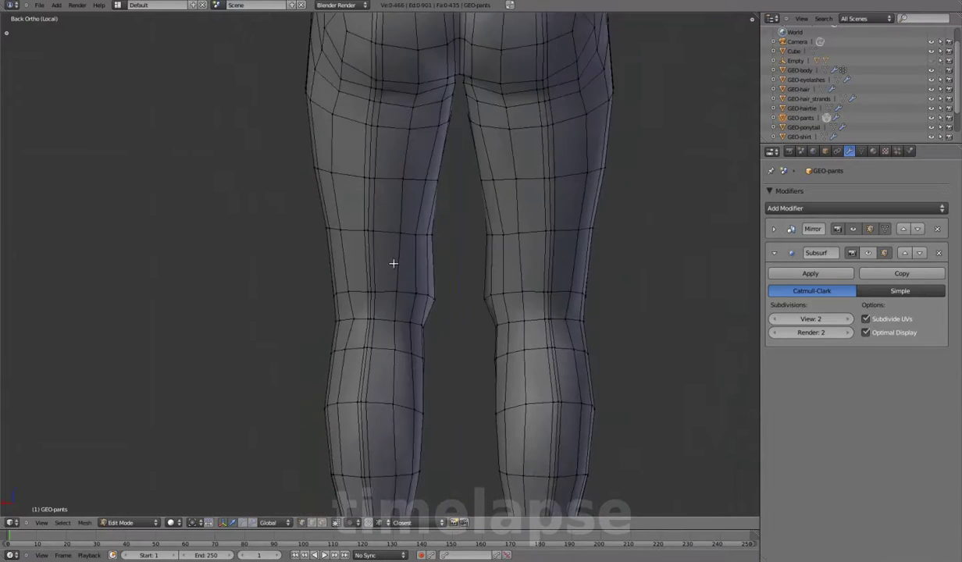
pyautogui.press('a')
# Scale the hip vertices along X to match, then preview the smoothed pants at an angle
pyautogui.scroll(1, 366, 254)
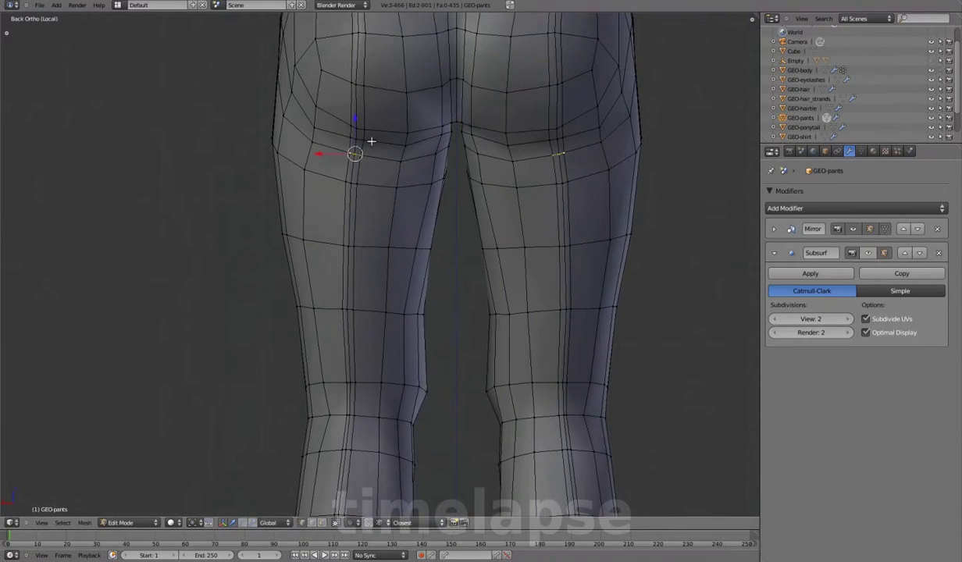
pyautogui.click(398, 139)
pyautogui.scroll(-2, 398, 139)
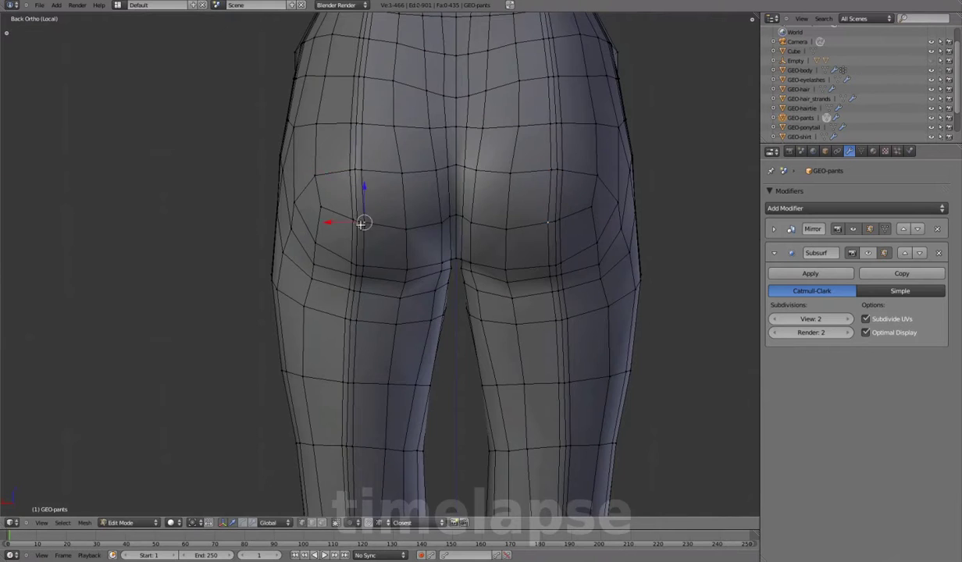
pyautogui.scroll(2, 424, 375)
pyautogui.scroll(1, 377, 256)
pyautogui.press('s')
pyautogui.press('x')
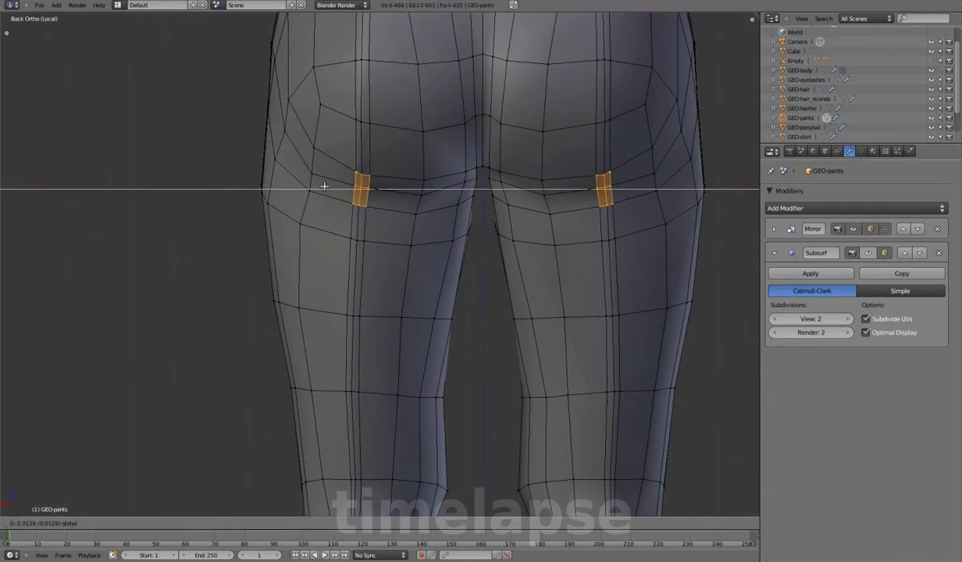
pyautogui.press('a')
pyautogui.scroll(2, 405, 355)
pyautogui.scroll(-4, 365, 218)
pyautogui.press('Tab')
pyautogui.moveTo(558, 271)
pyautogui.mouseDown(button='middle')
pyautogui.moveTo(235, 315)
pyautogui.moveTo(560, 266)
pyautogui.mouseUp(button='middle')
# Return to edit mode and view the leg from the left side in wireframe
pyautogui.press('Tab')
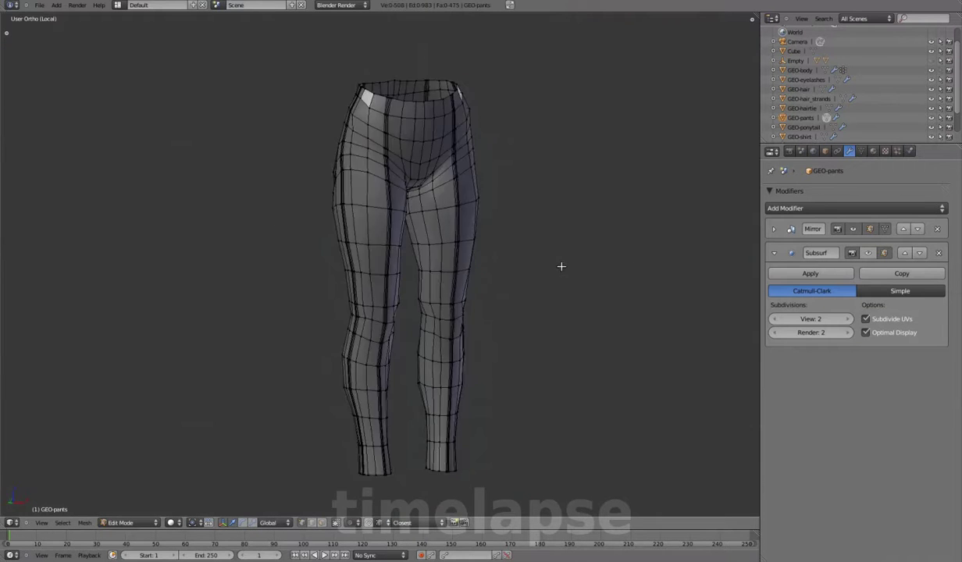
pyautogui.press('KP_3')
pyautogui.scroll(4, 457, 258)
pyautogui.scroll(-3, 469, 260)
pyautogui.press('z')
pyautogui.moveTo(469, 260); pyautogui.dragTo(503, 268, button='middle')
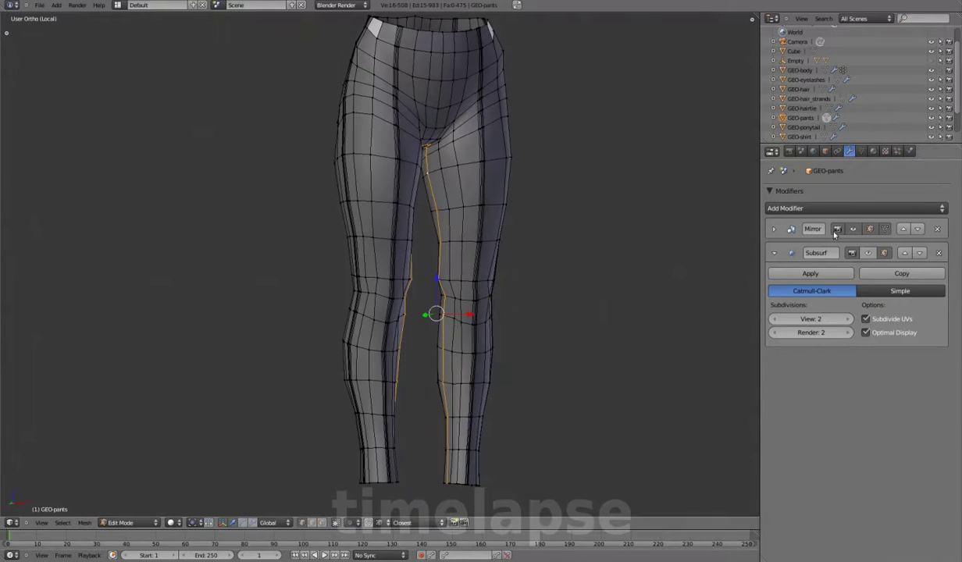
pyautogui.press('ctrl+KP_3')
pyautogui.scroll(5, 433, 364)
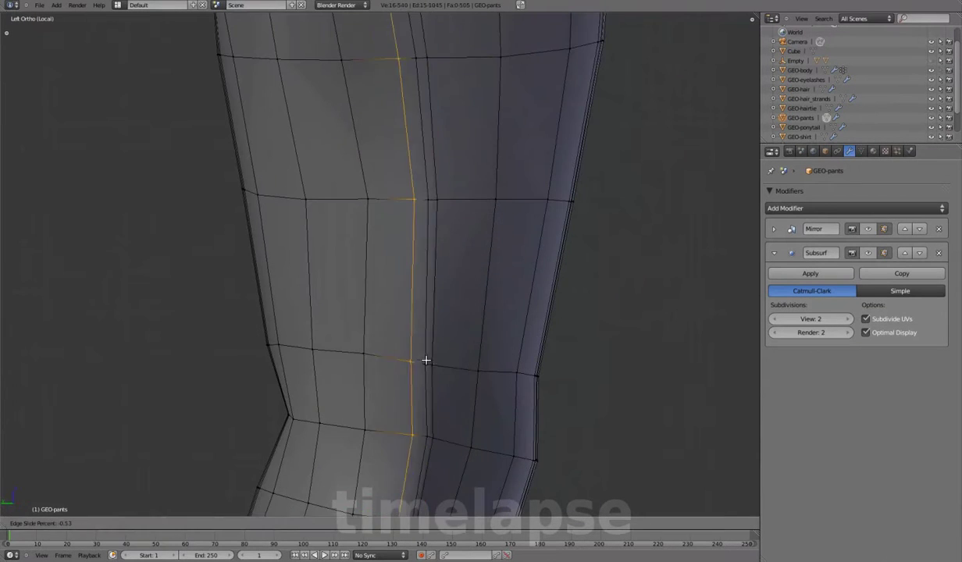
pyautogui.scroll(2, 459, 410)
pyautogui.press('z')
pyautogui.scroll(3, 459, 409)
# Move the selected vertices along Y and switch back to solid shading
pyautogui.press('g')
pyautogui.press('y')
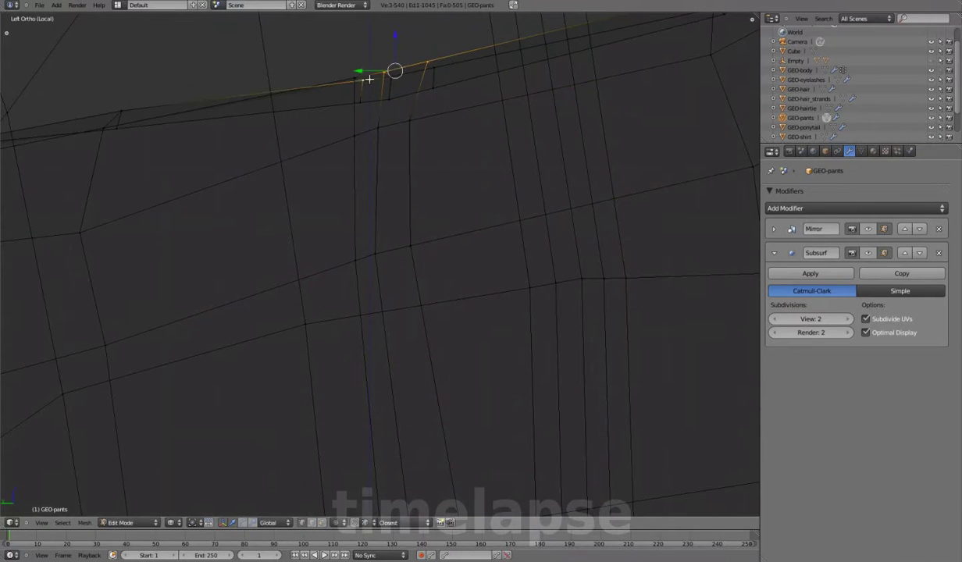
pyautogui.click(385, 96)
pyautogui.scroll(-2, 458, 165)
pyautogui.press('z')
pyautogui.scroll(-2, 425, 149)
pyautogui.scroll(-2, 459, 298)
pyautogui.click(417, 122)
# Select the whole side seam loop and enable the Subsurf edit-mode display
pyautogui.moveTo(417, 122); pyautogui.dragTo(457, 99, button='middle')
pyautogui.scroll(2, 537, 151)
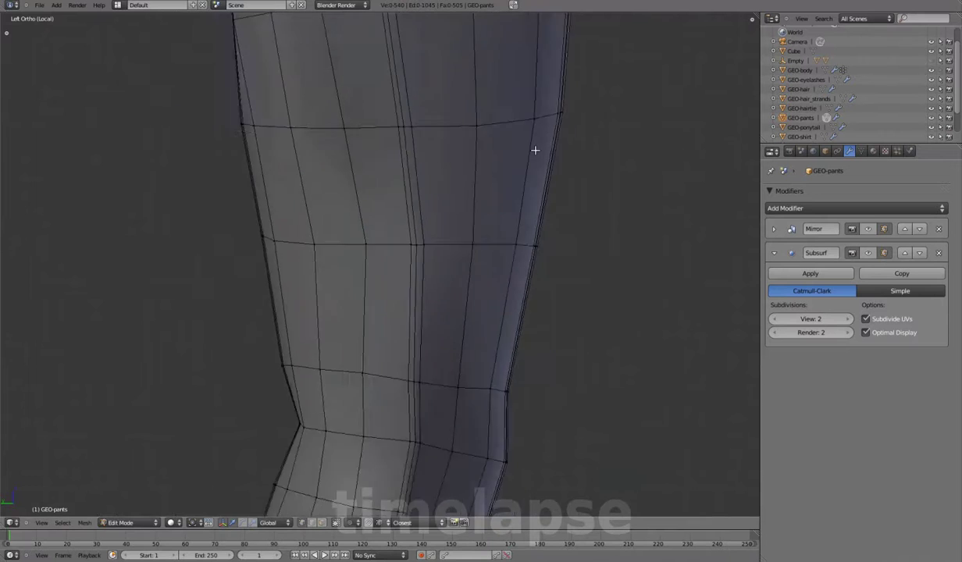
pyautogui.scroll(3, 392, 278)
pyautogui.rightClick(446, 213)
pyautogui.keyDown('alt'); pyautogui.rightClick(446, 213); pyautogui.keyUp('alt')
pyautogui.moveTo(446, 213); pyautogui.dragTo(868, 252, button='middle')
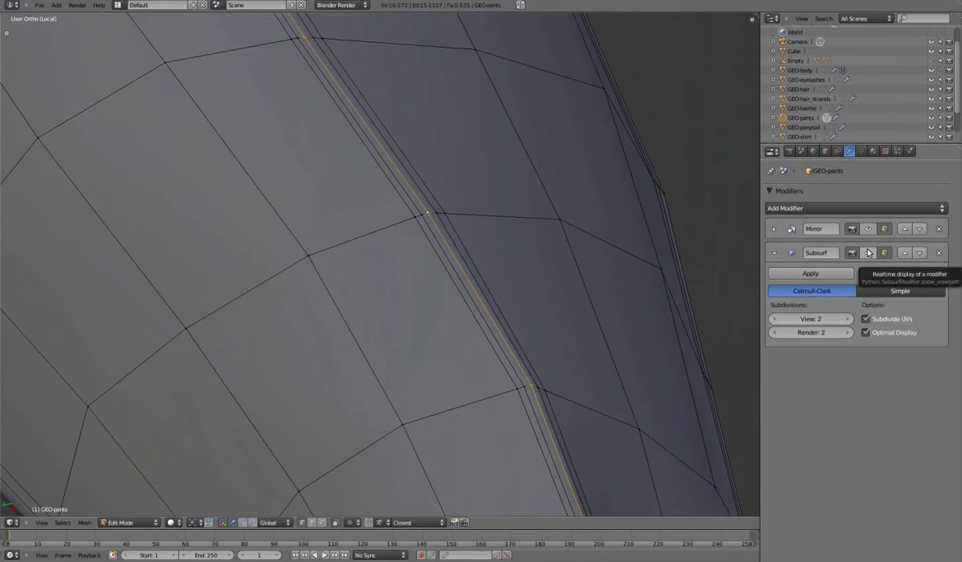
pyautogui.click(884, 252)
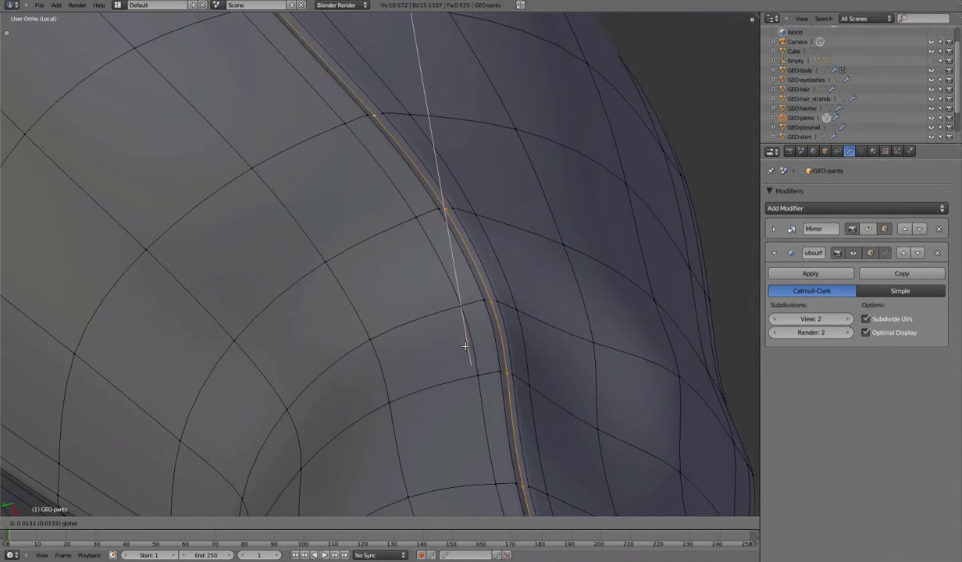
# Extrude the seam loop into a band and move it inward along Z
pyautogui.click(465, 348)
pyautogui.moveTo(466, 348); pyautogui.dragTo(469, 255, button='middle')
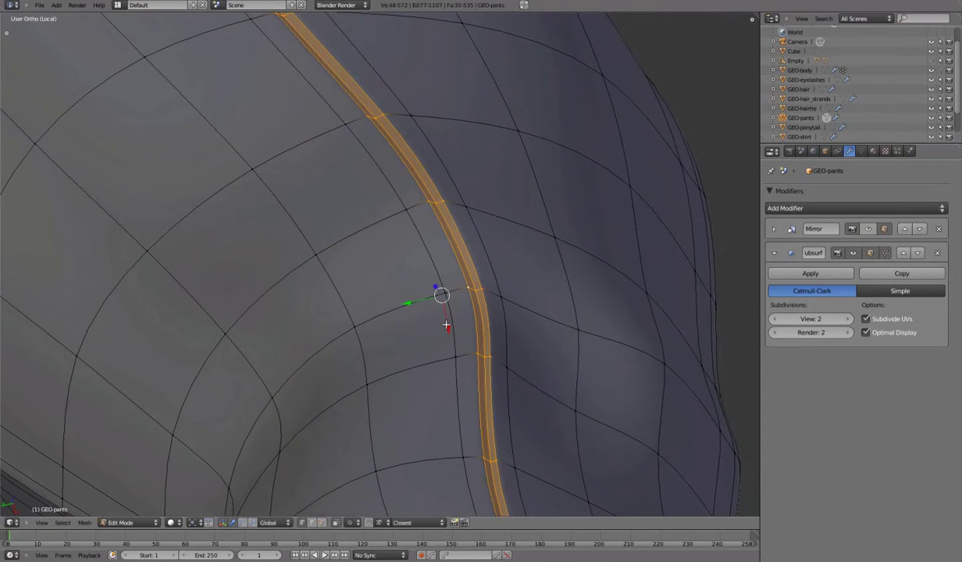
pyautogui.press('g')
pyautogui.press('z')
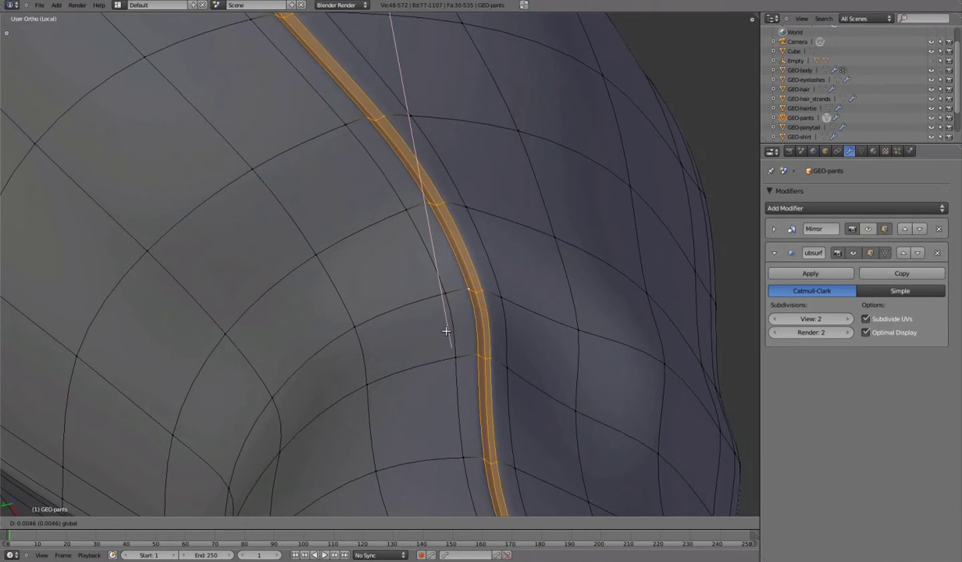
pyautogui.scroll(-5, 474, 299)
# Preview the seam groove, then inspect the seam end in wireframe around the selected vertex
pyautogui.press('Tab')
pyautogui.scroll(-5, 350, 326)
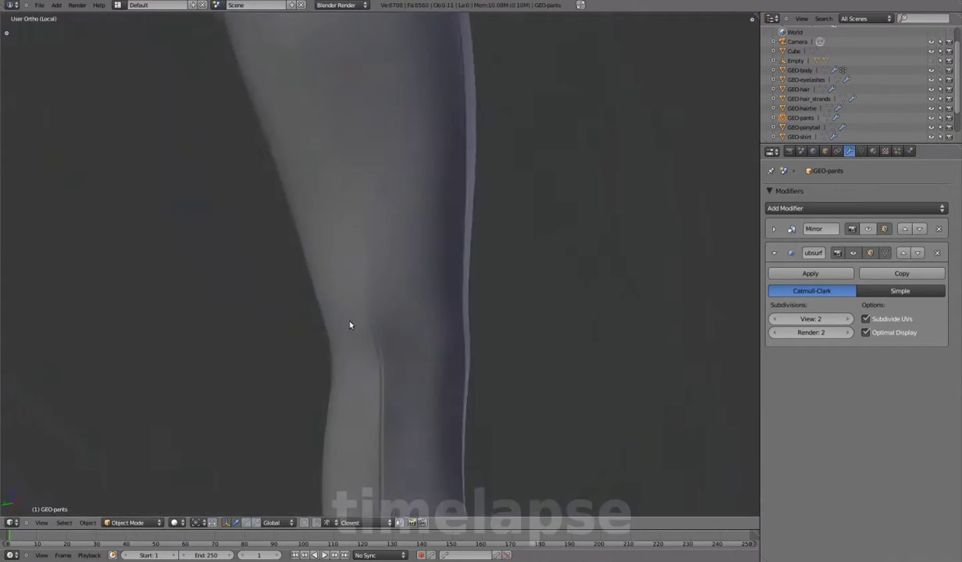
pyautogui.moveTo(415, 305)
pyautogui.mouseDown(button='middle')
pyautogui.moveTo(301, 275)
pyautogui.moveTo(437, 231)
pyautogui.mouseUp(button='middle')
pyautogui.press('Tab')
pyautogui.press('z')
pyautogui.press('KP_Decimal')
pyautogui.moveTo(395, 195)
pyautogui.mouseDown(button='middle')
pyautogui.moveTo(376, 252)
pyautogui.moveTo(415, 217)
pyautogui.moveTo(350, 280)
pyautogui.moveTo(429, 180)
pyautogui.moveTo(386, 235)
pyautogui.moveTo(429, 270)
pyautogui.mouseUp(button='middle')
pyautogui.moveTo(484, 234)
pyautogui.mouseDown(button='middle')
pyautogui.moveTo(382, 255)
pyautogui.moveTo(333, 215)
pyautogui.moveTo(370, 242)
pyautogui.moveTo(381, 222)
pyautogui.moveTo(351, 234)
pyautogui.mouseUp(button='middle')
# Toggle the Subsurf edit display, return to solid shading, and preview the smooth pants legs
pyautogui.click(884, 252)
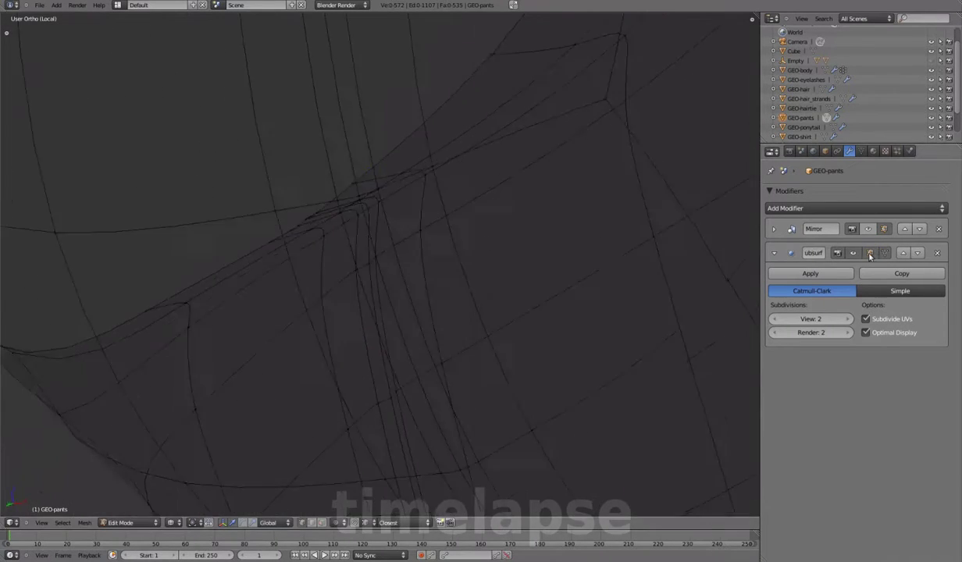
pyautogui.press('z')
pyautogui.moveTo(346, 320)
pyautogui.mouseDown(button='middle')
pyautogui.moveTo(378, 218)
pyautogui.moveTo(367, 227)
pyautogui.mouseUp(button='middle')
pyautogui.press('Tab')
pyautogui.scroll(-3, 483, 370)
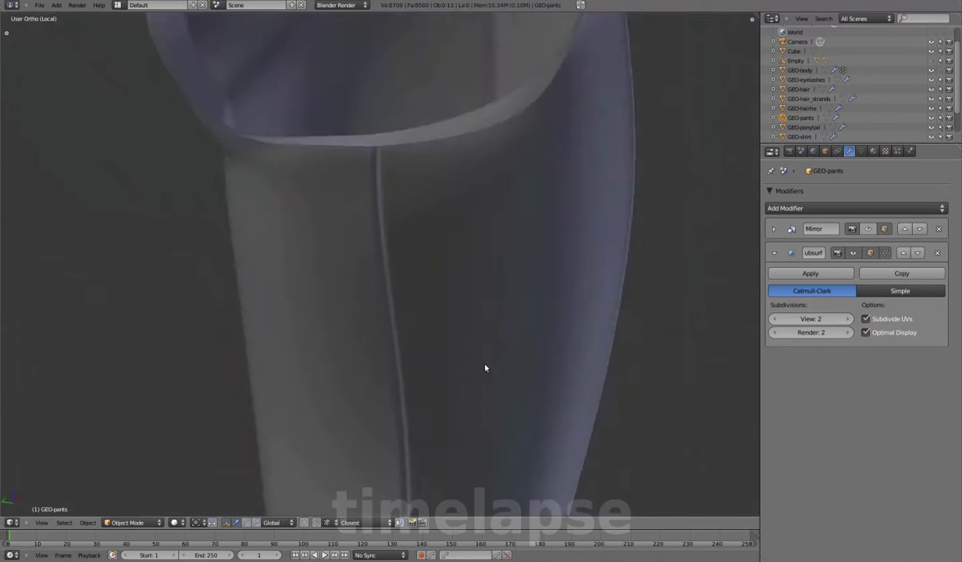
pyautogui.scroll(-2, 492, 278)
pyautogui.moveTo(468, 297)
pyautogui.mouseDown(button='middle')
pyautogui.moveTo(400, 338)
pyautogui.moveTo(518, 303)
pyautogui.mouseUp(button='middle')
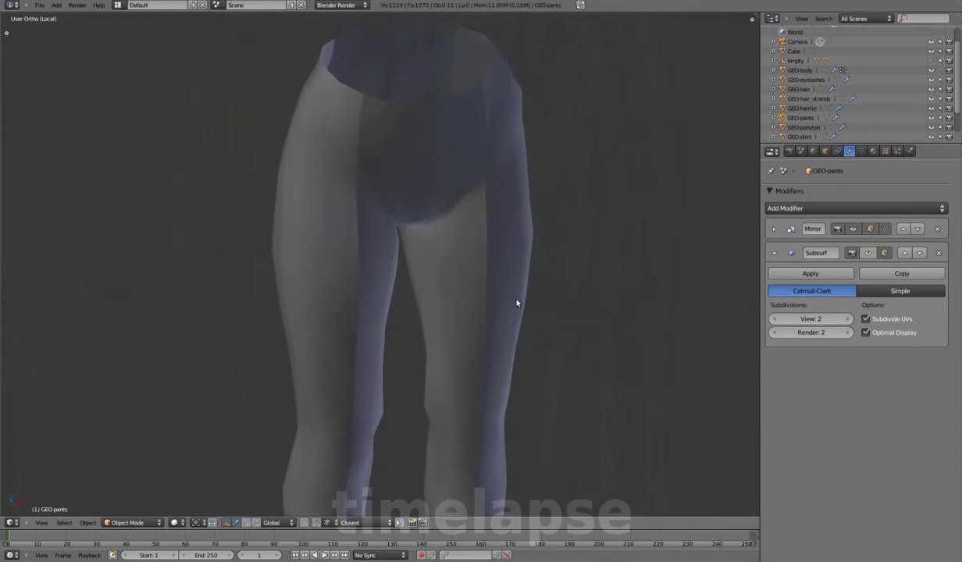
pyautogui.press('Tab')
pyautogui.press('KP_1')
pyautogui.scroll(2, 390, 96)
# Edge-slide the selected seam edges into place, checked from a back view
pyautogui.hotkey('ctrl', 'e')
pyautogui.click(570, 161)
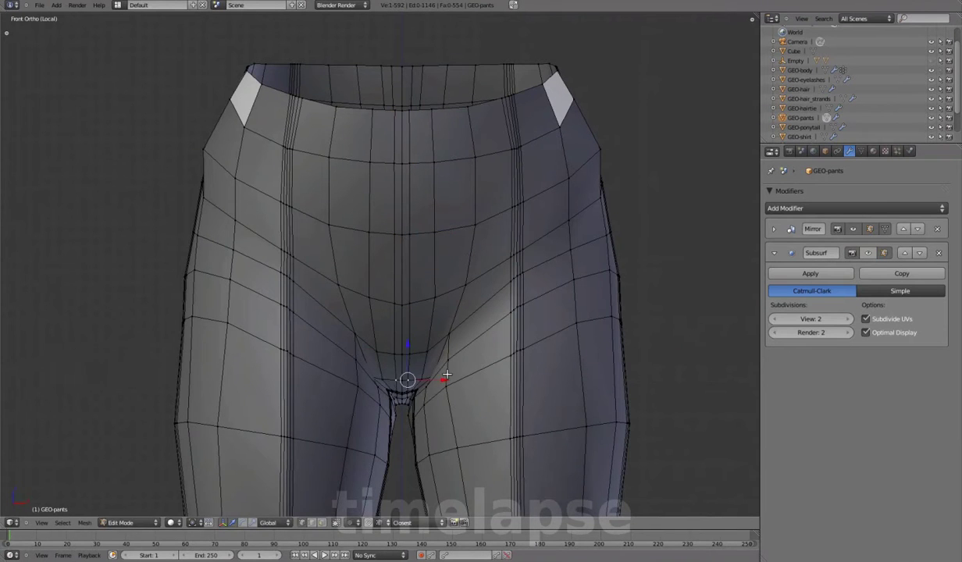
pyautogui.press('a')
pyautogui.press('ctrl+KP_1')
pyautogui.click(336, 290)
pyautogui.moveTo(336, 290)
pyautogui.mouseDown(button='middle')
pyautogui.moveTo(395, 306)
pyautogui.moveTo(308, 349)
pyautogui.mouseUp(button='middle')
# Cut a new vertical seam loop into the pants legs with Ctrl+R and start moving it
pyautogui.hotkey('ctrl', 'r')
pyautogui.click(393, 259)
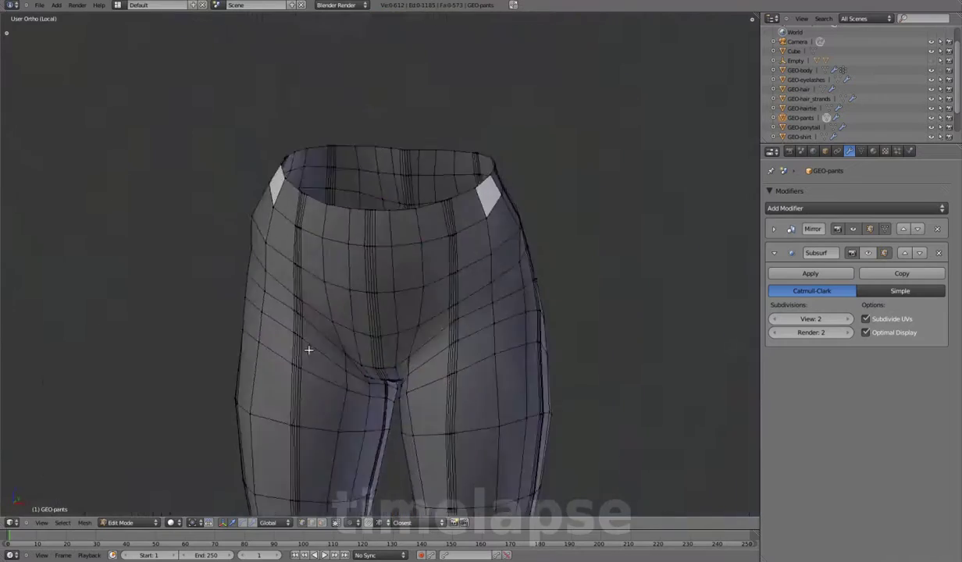
pyautogui.keyDown('alt'); pyautogui.rightClick(308, 350); pyautogui.keyUp('alt')
pyautogui.scroll(3, 309, 349)
pyautogui.press('g')
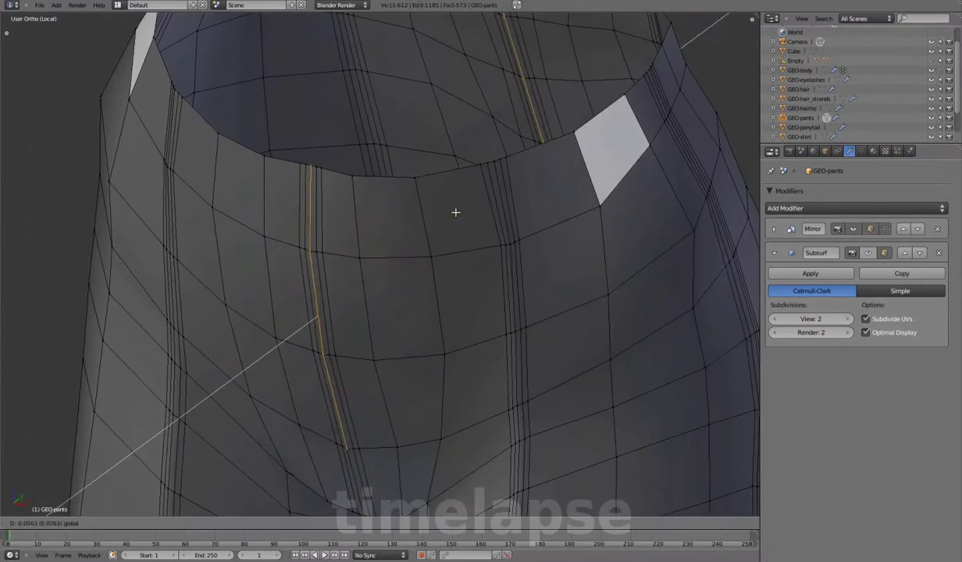
pyautogui.moveTo(454, 212)
pyautogui.mouseDown(button='middle')
pyautogui.moveTo(469, 265)
pyautogui.moveTo(283, 346)
pyautogui.moveTo(507, 263)
pyautogui.moveTo(333, 252)
pyautogui.mouseUp(button='middle')
pyautogui.scroll(-3, 468, 265)
pyautogui.scroll(3, 468, 265)
# Turn on the Subdivision Surface viewport display to preview the smoothed pants
pyautogui.press('Tab')
pyautogui.click(867, 256)
pyautogui.scroll(3, 333, 252)
pyautogui.press('Tab')
pyautogui.scroll(-3, 334, 252)
pyautogui.scroll(3, 360, 280)
pyautogui.moveTo(305, 129)
pyautogui.mouseDown(button='middle')
pyautogui.moveTo(360, 280)
pyautogui.moveTo(464, 337)
pyautogui.mouseUp(button='middle')
# Select a vertical seam loop and slide it to a new position, checking it in wireframe
pyautogui.keyDown('alt'); pyautogui.click(336, 307); pyautogui.keyUp('alt')
pyautogui.press('z')
pyautogui.press('z')
pyautogui.press('Tab')
# Check the seam loop from the front in wireframe and smoothed Object Mode previews
pyautogui.press('Tab')
pyautogui.scroll(3, 464, 336)
pyautogui.press('z')
pyautogui.scroll(-3, 437, 281)
pyautogui.press('z')
pyautogui.press('g')
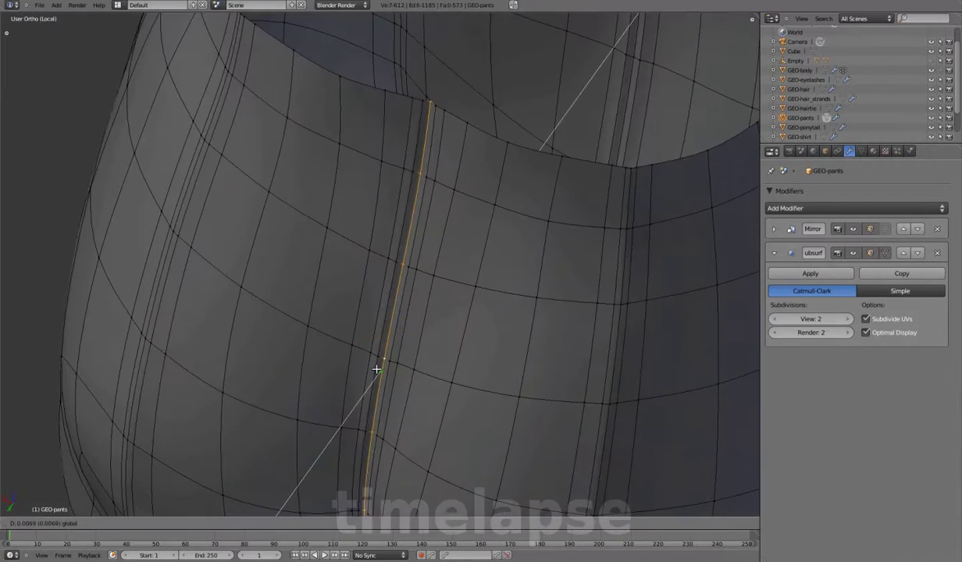
pyautogui.click(376, 369)
pyautogui.press('z')
pyautogui.scroll(-3, 461, 240)
pyautogui.press('z')
pyautogui.press('Tab')
pyautogui.moveTo(564, 146)
pyautogui.mouseDown(button='middle')
pyautogui.moveTo(273, 333)
pyautogui.moveTo(378, 232)
pyautogui.mouseUp(button='middle')
pyautogui.press('Tab')
pyautogui.scroll(3, 377, 231)
pyautogui.scroll(-1, 398, 426)
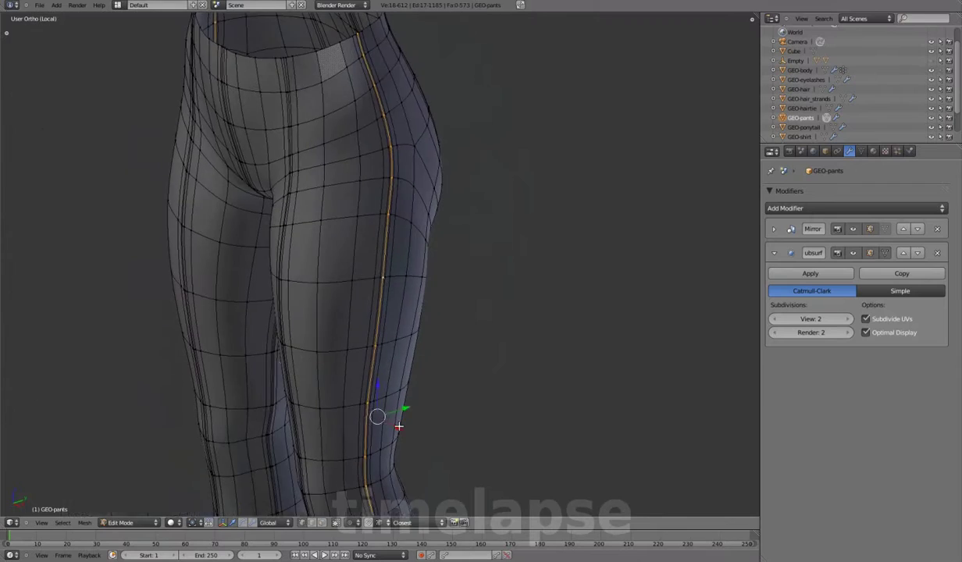
# Move the seam loop along the X axis and preview the smoothing
pyautogui.press('Tab')
pyautogui.moveTo(398, 426); pyautogui.dragTo(416, 301, button='middle')
pyautogui.scroll(3, 390, 264)
pyautogui.press('Tab')
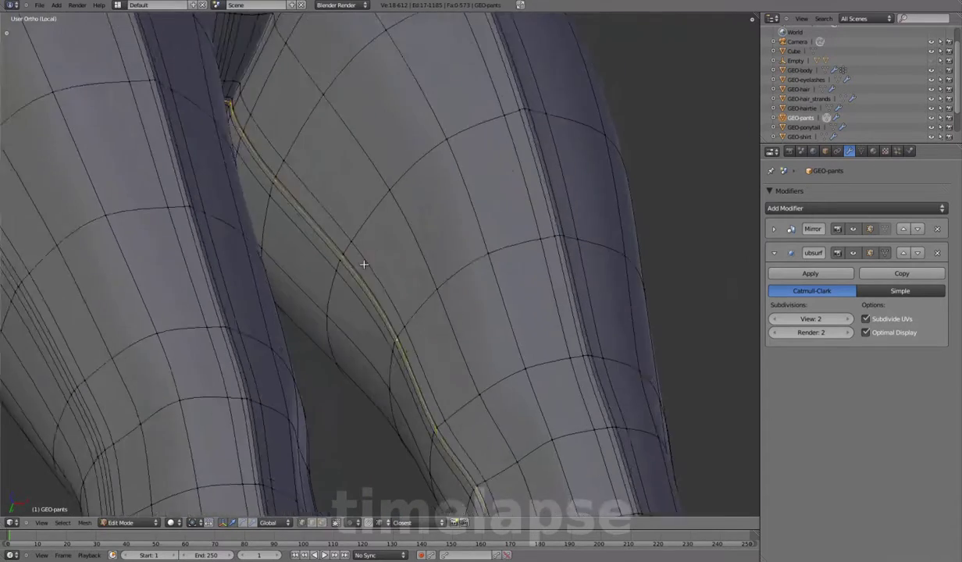
pyautogui.press('g')
pyautogui.press('x')
pyautogui.click(473, 455)
# Inspect the knee and side of the leg in the smoothed preview
pyautogui.press('Tab')
pyautogui.press('Tab')
pyautogui.moveTo(432, 322); pyautogui.dragTo(490, 268, button='middle')
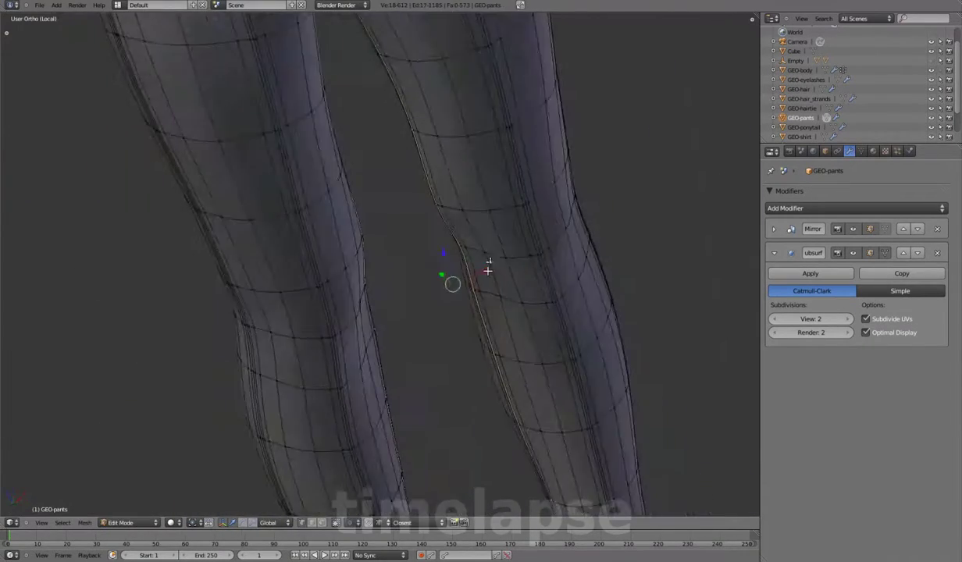
pyautogui.press('Tab')
pyautogui.scroll(3, 443, 309)
pyautogui.scroll(-4, 442, 309)
pyautogui.moveTo(489, 333); pyautogui.dragTo(388, 230, button='middle')
# Slide another seam loop along X on the leg and preview the smoothed legs
pyautogui.press('Tab')
pyautogui.scroll(4, 455, 313)
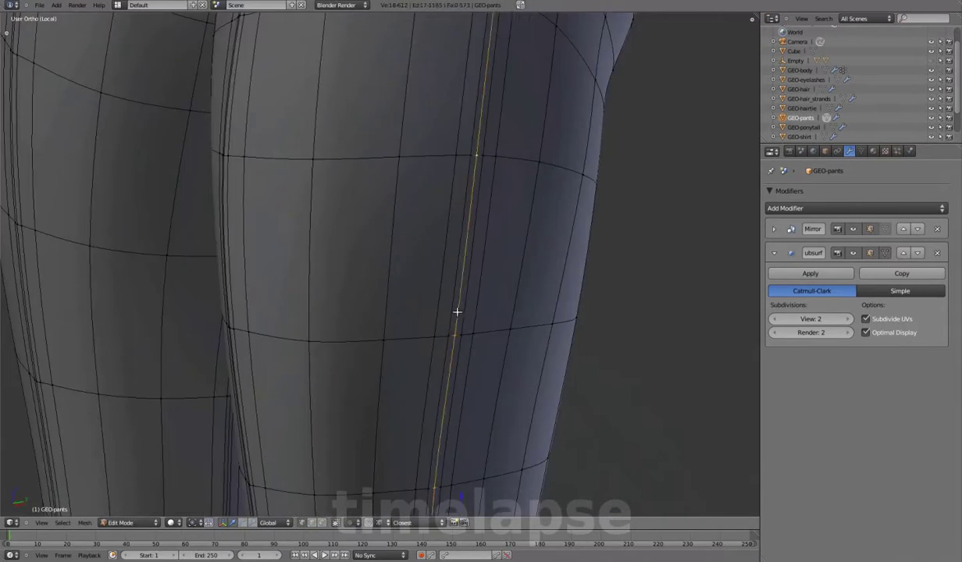
pyautogui.press('g')
pyautogui.press('x')
pyautogui.click(459, 399)
pyautogui.press('Tab')
pyautogui.scroll(-4, 437, 259)
# Preview the smoothed legs from the front and side in Object Mode
pyautogui.scroll(5, 497, 314)
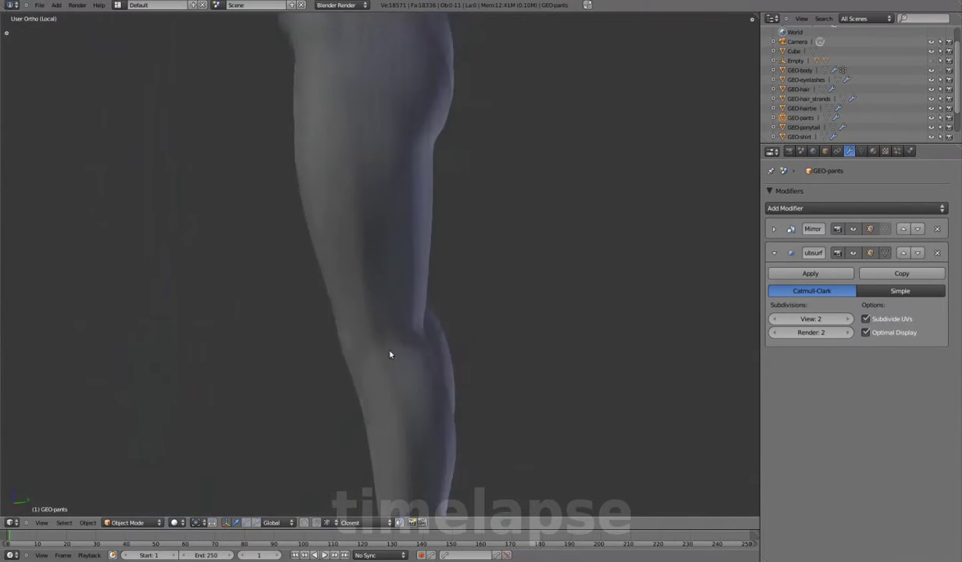
pyautogui.press('Tab')
pyautogui.scroll(3, 371, 251)
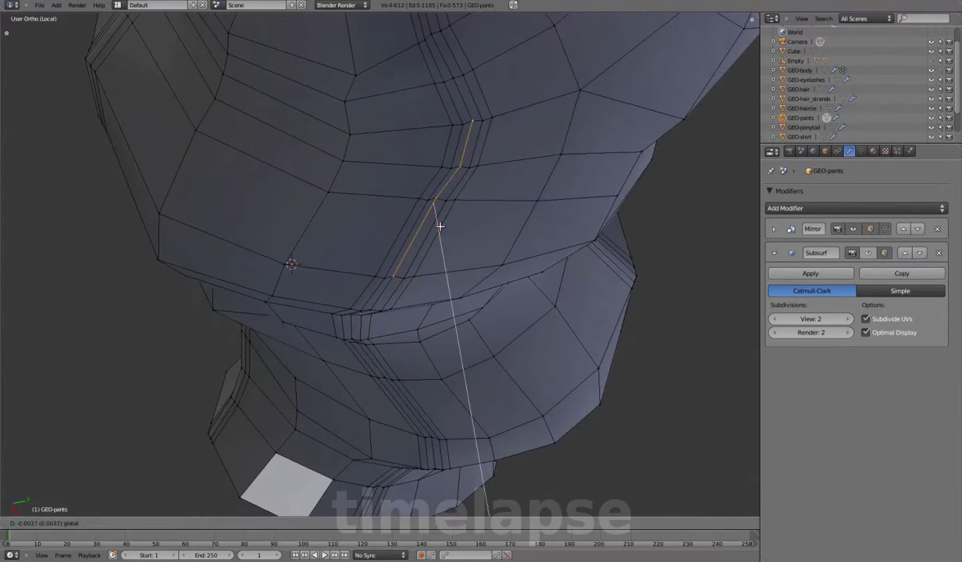
pyautogui.press('Tab')
pyautogui.scroll(-5, 335, 194)
pyautogui.moveTo(497, 275); pyautogui.dragTo(569, 275, button='middle')
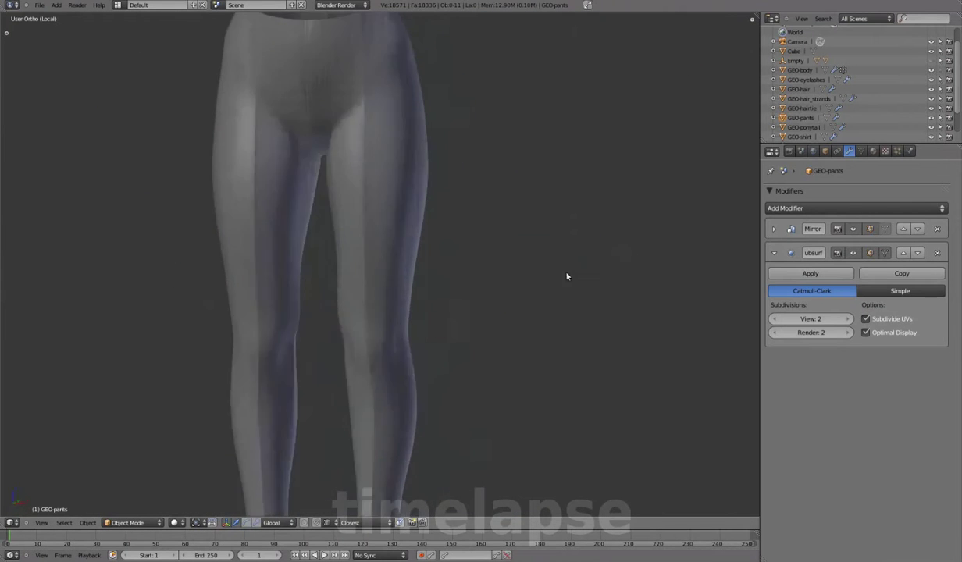
pyautogui.scroll(2, 349, 252)
pyautogui.moveTo(350, 251)
pyautogui.mouseDown(button='middle')
pyautogui.moveTo(438, 288)
pyautogui.moveTo(364, 194)
pyautogui.mouseUp(button='middle')
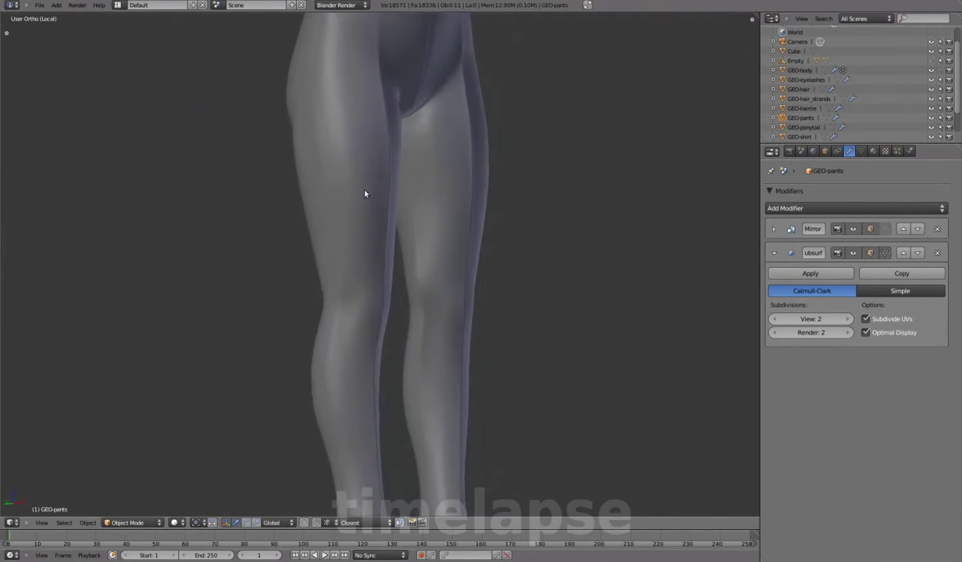
# Move the selected seam edge loops and preview the smoothed result
pyautogui.press('Tab')
pyautogui.scroll(3, 438, 344)
pyautogui.press('g')
pyautogui.click(446, 291)
pyautogui.press('Tab')
# Inspect the crotch seam loops, toggling between Edit and Object Mode
pyautogui.moveTo(459, 324); pyautogui.dragTo(546, 296, button='middle')
pyautogui.press('Tab')
pyautogui.scroll(4, 537, 307)
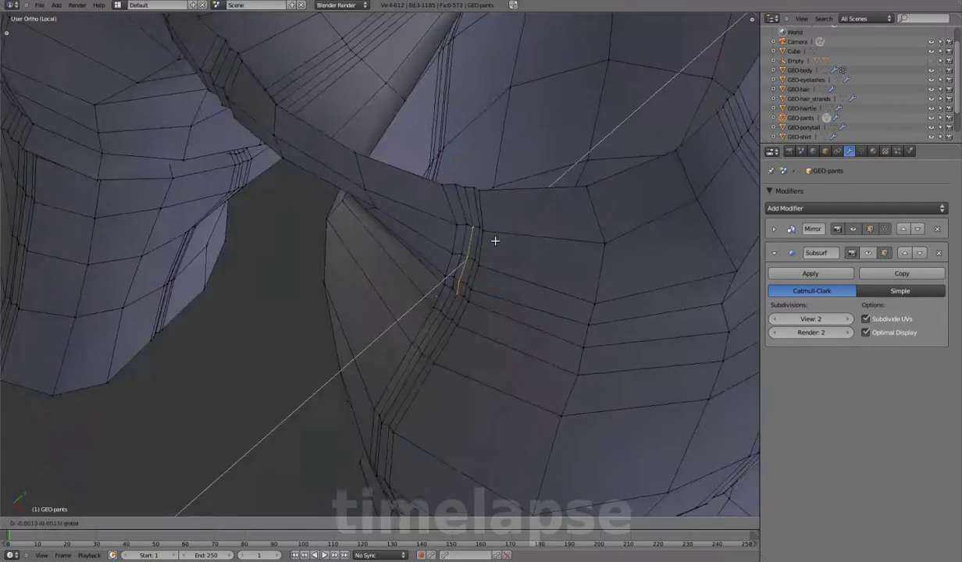
pyautogui.moveTo(493, 240); pyautogui.dragTo(451, 278, button='middle')
pyautogui.press('Tab')
pyautogui.scroll(-3, 444, 199)
pyautogui.moveTo(327, 327); pyautogui.dragTo(418, 316, button='middle')
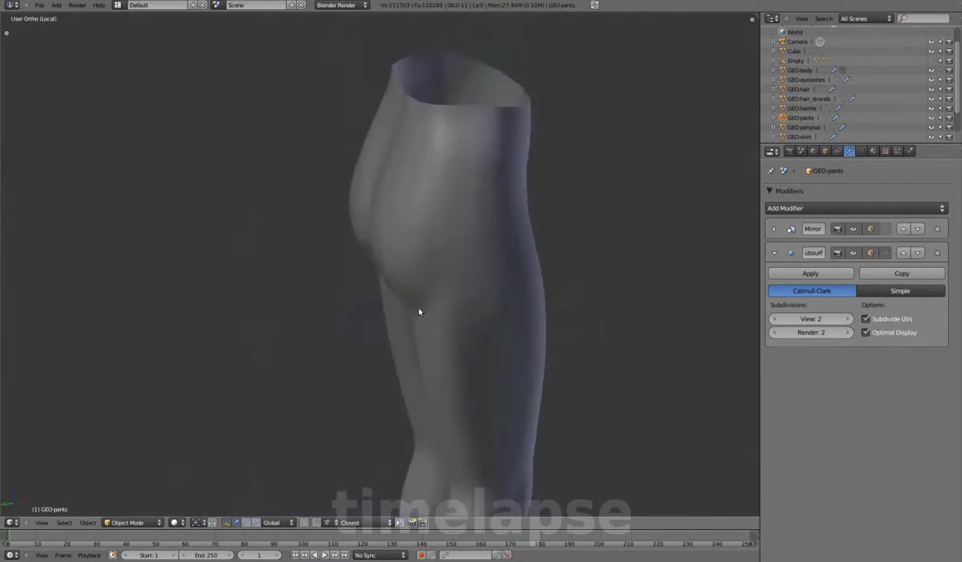
pyautogui.press('Tab')
pyautogui.scroll(3, 303, 232)
# Orbit to the rear of the pants and snap to Back Ortho view
pyautogui.moveTo(303, 231); pyautogui.dragTo(386, 370, button='middle')
pyautogui.press('Tab')
pyautogui.scroll(-2, 376, 281)
pyautogui.scroll(-2, 376, 281)
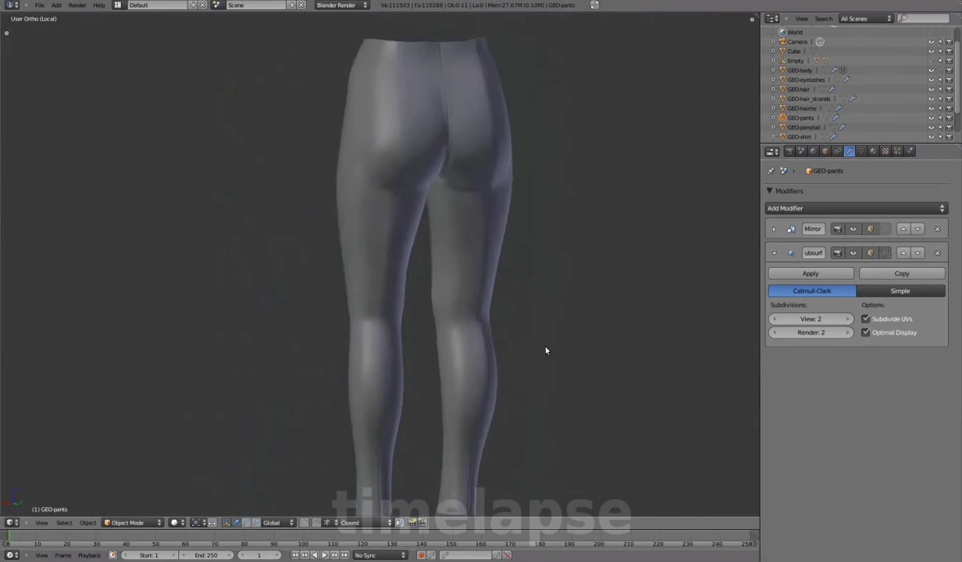
pyautogui.moveTo(543, 348); pyautogui.dragTo(468, 339, button='middle')
pyautogui.scroll(4, 369, 271)
pyautogui.press('Tab')
pyautogui.moveTo(330, 256); pyautogui.dragTo(322, 300, button='middle')
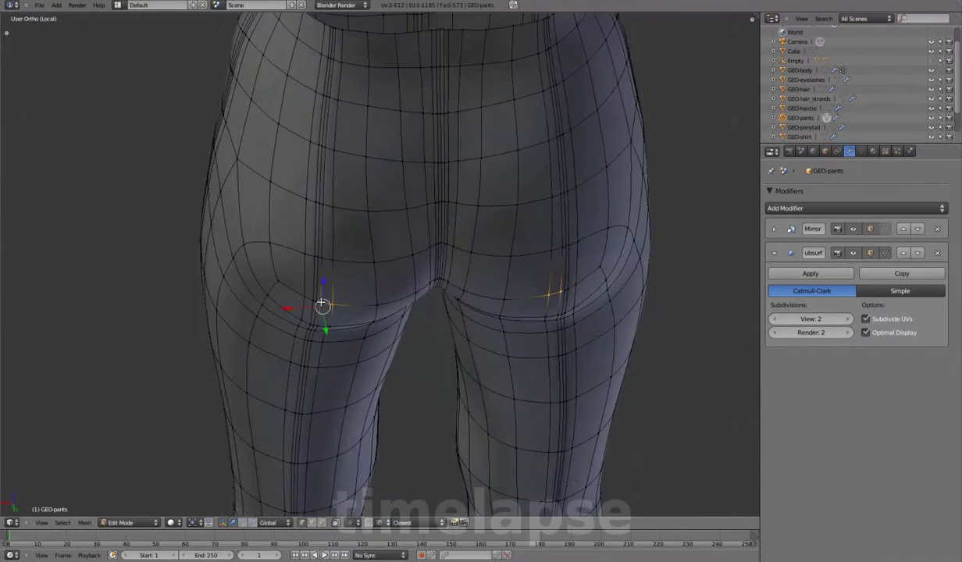
pyautogui.press('ctrl+KP_1')
pyautogui.scroll(-1, 338, 315)
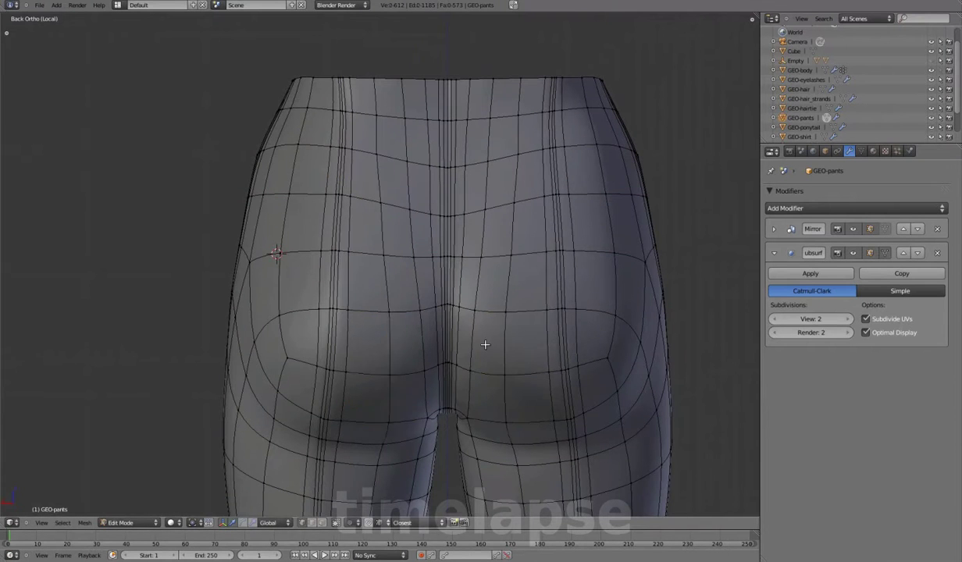
# Preview the smoothed hips, then return to Edit Mode in Back Ortho view
pyautogui.press('Tab')
pyautogui.moveTo(485, 344); pyautogui.dragTo(515, 320, button='middle')
pyautogui.hotkey('shift', 's')
pyautogui.click(525, 315)
pyautogui.moveTo(270, 355)
pyautogui.mouseDown(button='middle')
pyautogui.moveTo(285, 318)
pyautogui.moveTo(356, 343)
pyautogui.mouseUp(button='middle')
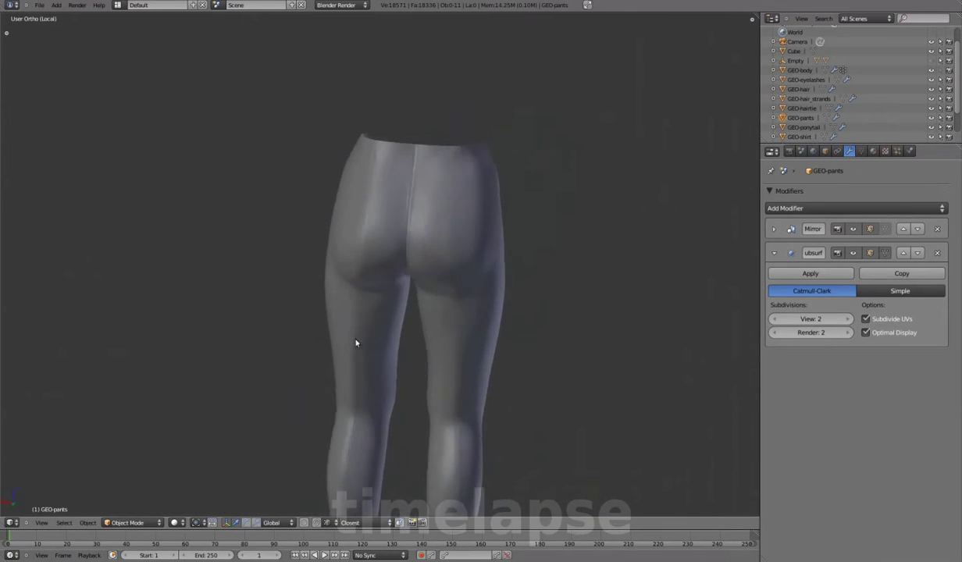
pyautogui.press('Tab')
pyautogui.press('ctrl+KP_1')
pyautogui.scroll(4, 336, 229)
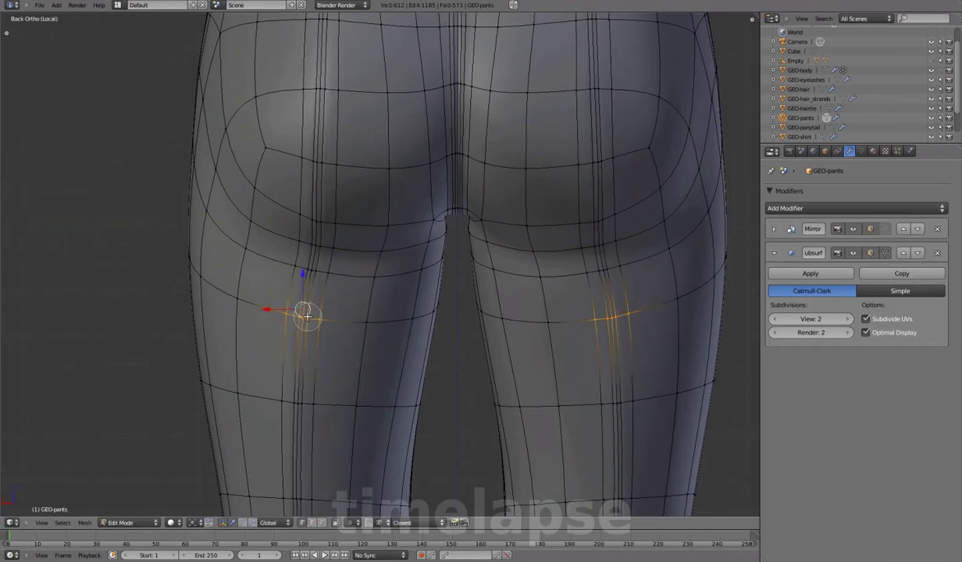
pyautogui.scroll(-2, 305, 315)
# Move the vertices beneath the buttocks sideways along X to reshape the crease
pyautogui.press('g')
pyautogui.press('x')
pyautogui.press('Tab')
pyautogui.scroll(-3, 434, 301)
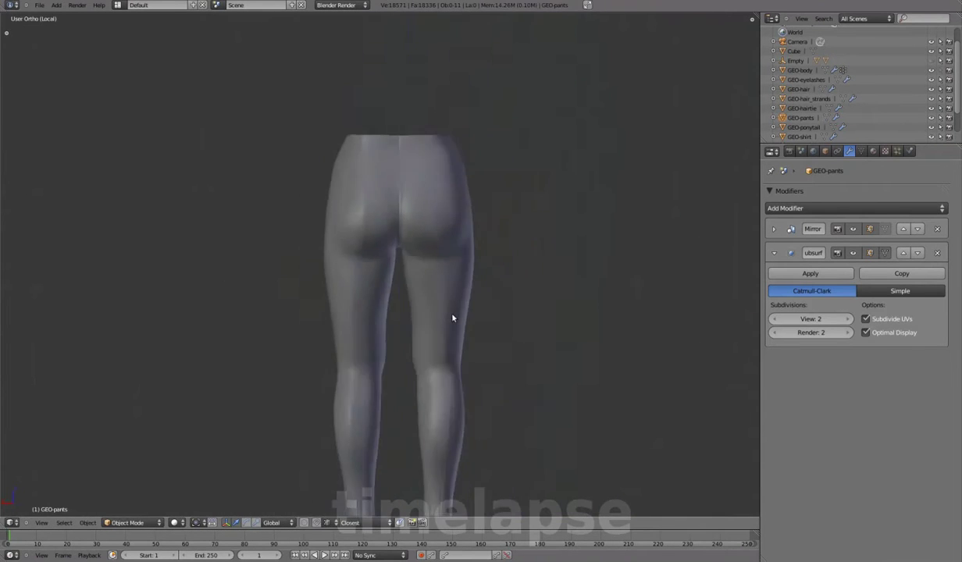
pyautogui.scroll(3, 315, 285)
pyautogui.press('Tab')
pyautogui.press('g')
pyautogui.press('x')
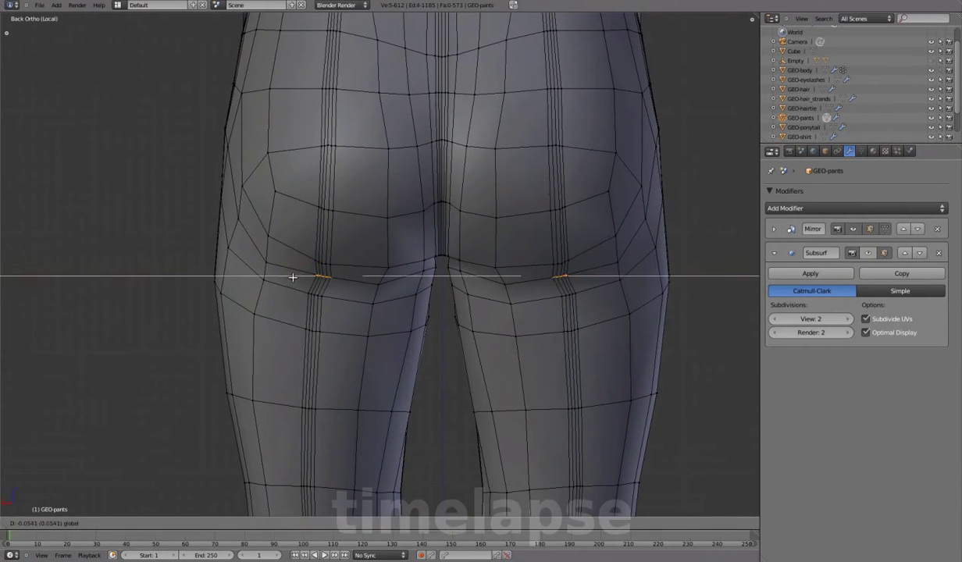
pyautogui.click(287, 296)
# Preview the reshaped seat crease in Object Mode from an angled back view
pyautogui.press('Tab')
pyautogui.scroll(-3, 435, 308)
pyautogui.moveTo(435, 307); pyautogui.dragTo(423, 275, button='middle')
pyautogui.scroll(3, 355, 247)
pyautogui.press('Tab')
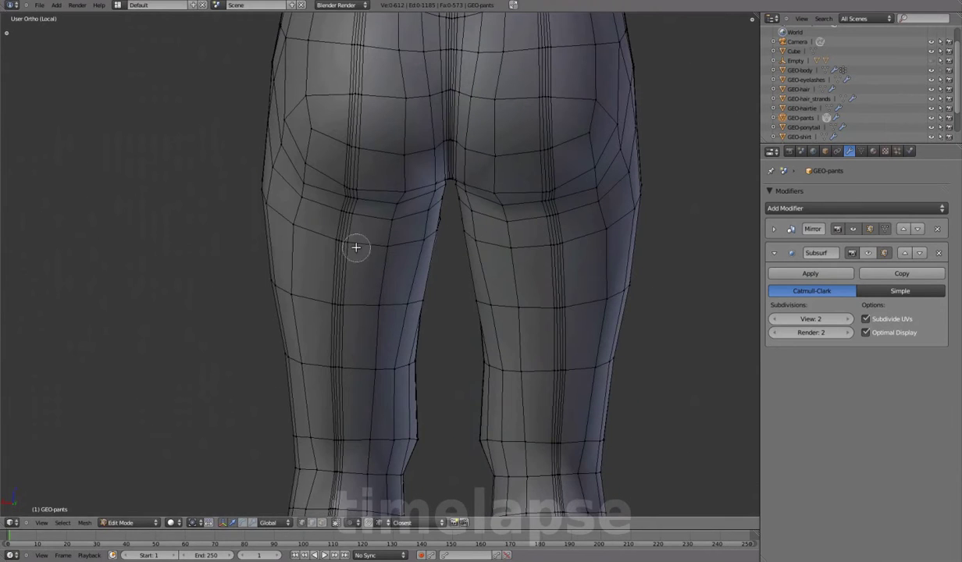
pyautogui.scroll(-1, 335, 298)
pyautogui.press('Tab')
pyautogui.scroll(-3, 469, 281)
pyautogui.moveTo(482, 275); pyautogui.dragTo(506, 285, button='middle')
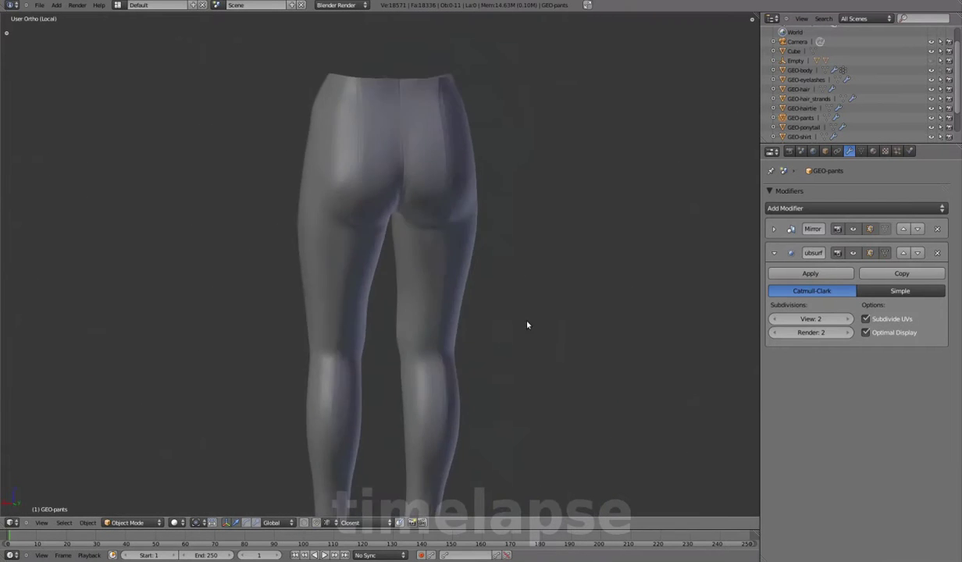
# Exit local view to show the whole female body with the pants, then inspect the waist
pyautogui.press('KP_Divide')
pyautogui.press('Tab')
pyautogui.scroll(4, 419, 288)
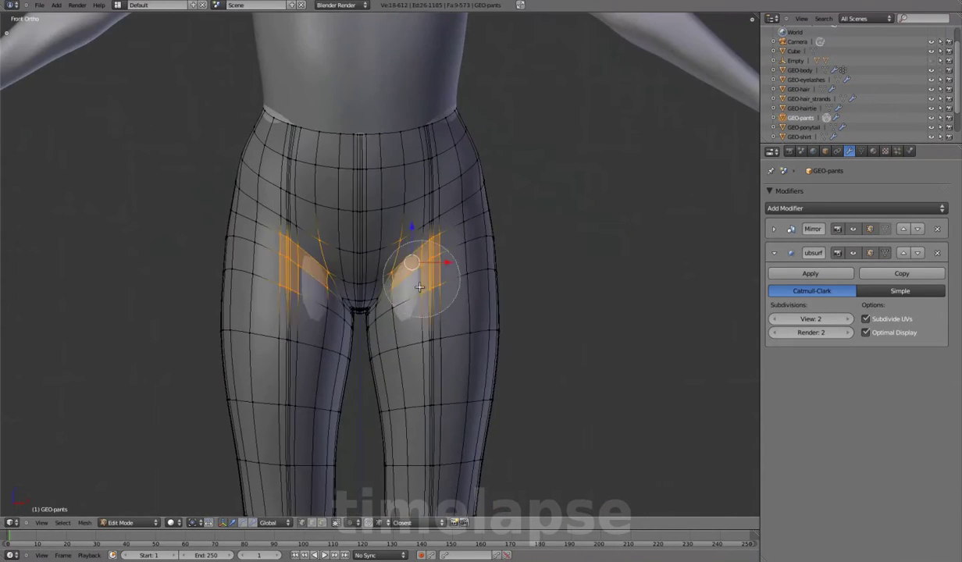
pyautogui.moveTo(433, 224)
pyautogui.mouseDown(button='middle')
pyautogui.moveTo(429, 129)
pyautogui.moveTo(450, 404)
pyautogui.mouseUp(button='middle')
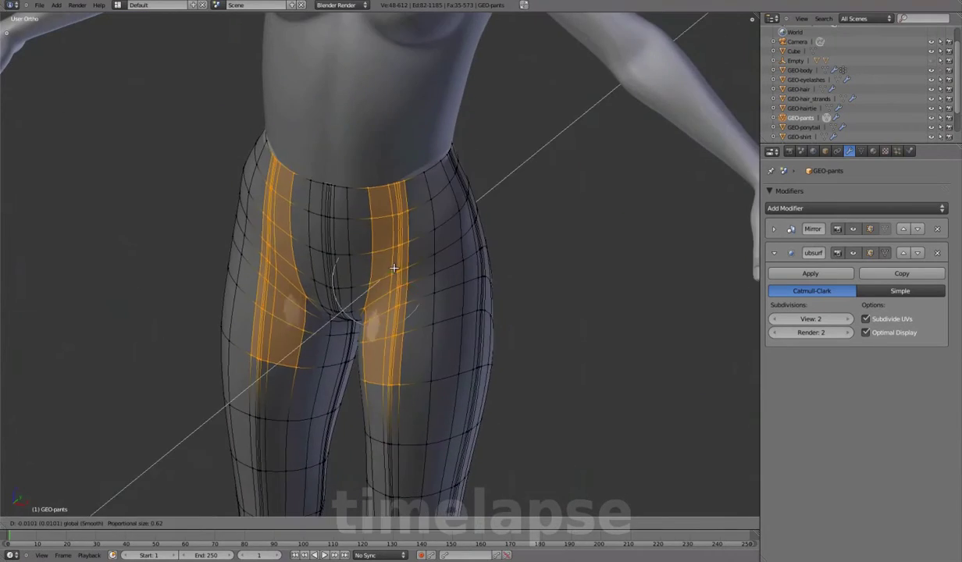
pyautogui.press('Tab')
pyautogui.scroll(-3, 444, 304)
pyautogui.press('Tab')
pyautogui.scroll(4, 444, 304)
pyautogui.moveTo(444, 304); pyautogui.dragTo(430, 206, button='middle')
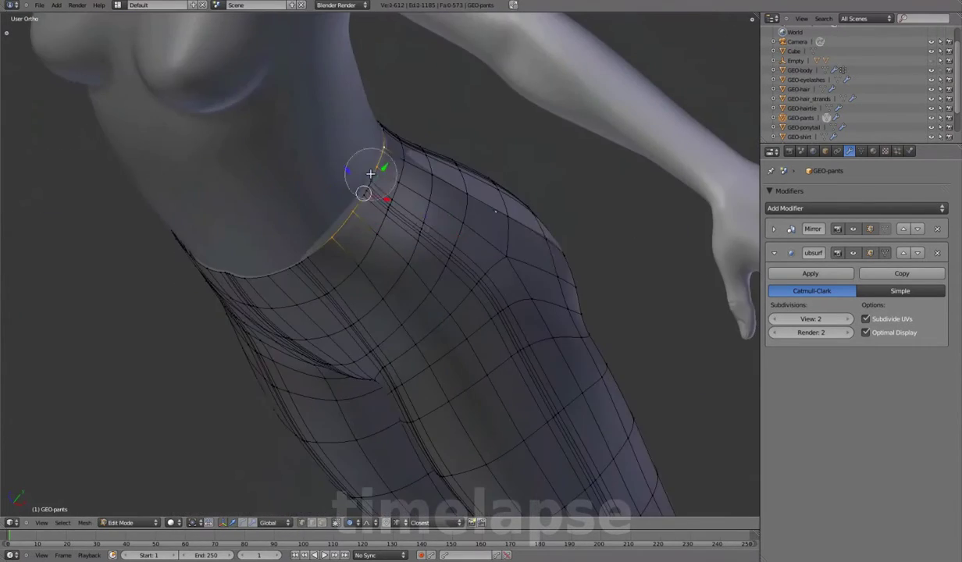
# Proportionally move the waist vertices onto the body and check the back faces
pyautogui.press('g')
pyautogui.click(429, 206)
pyautogui.moveTo(490, 338); pyautogui.dragTo(369, 209, button='middle')
pyautogui.moveTo(369, 208); pyautogui.dragTo(408, 357)
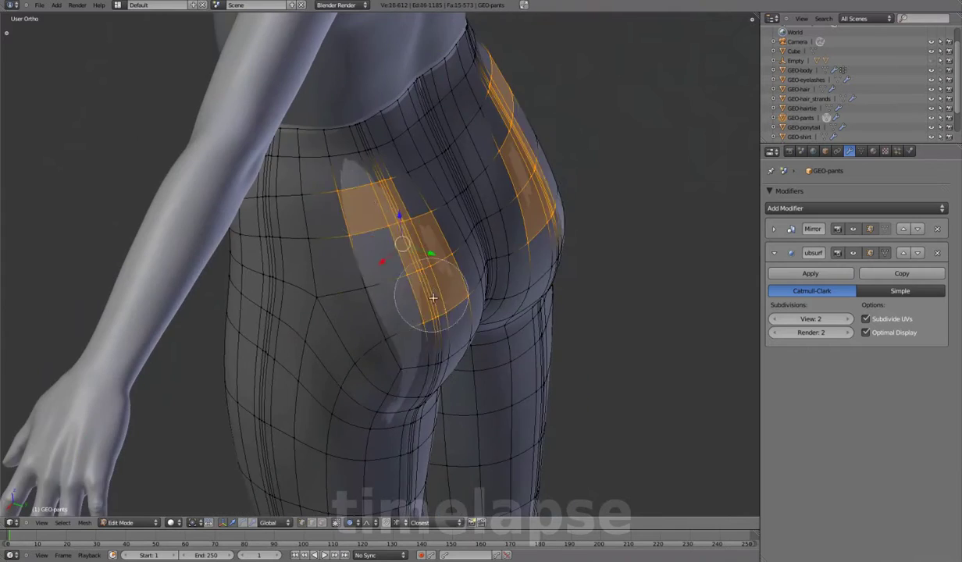
pyautogui.moveTo(408, 356); pyautogui.dragTo(337, 322, button='middle')
pyautogui.press('s')
pyautogui.press('Escape')
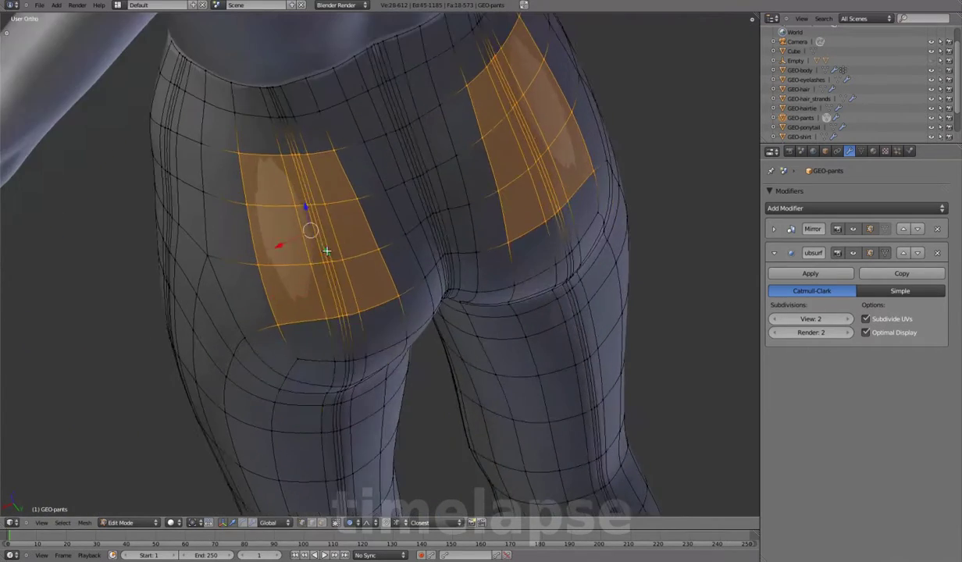
# Proportionally adjust the hips and waistband so the pants sit snugly on the figure
pyautogui.moveTo(322, 234); pyautogui.dragTo(340, 211, button='middle')
pyautogui.click(239, 227)
pyautogui.press('Tab')
pyautogui.press('Tab')
pyautogui.press('g')
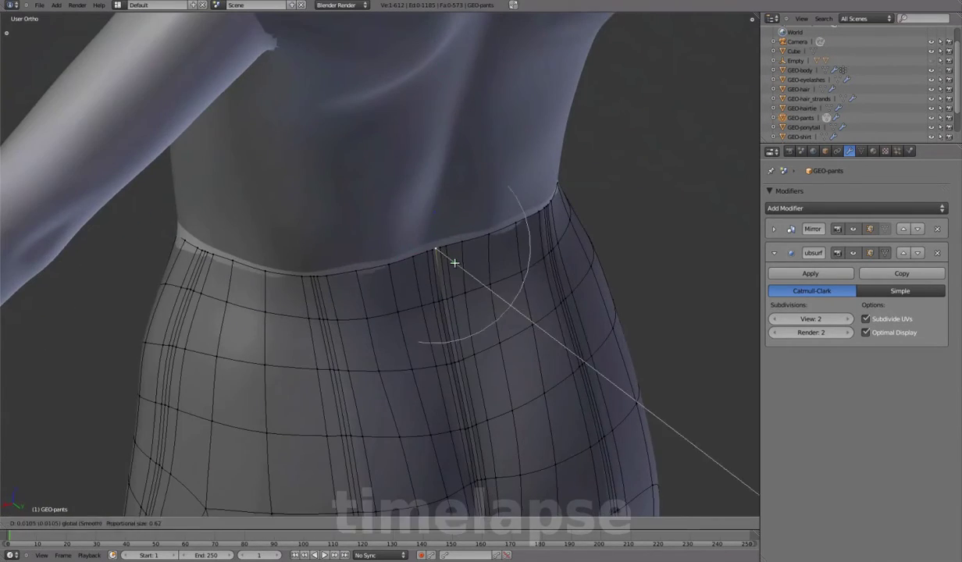
pyautogui.click(397, 270)
pyautogui.press('Tab')
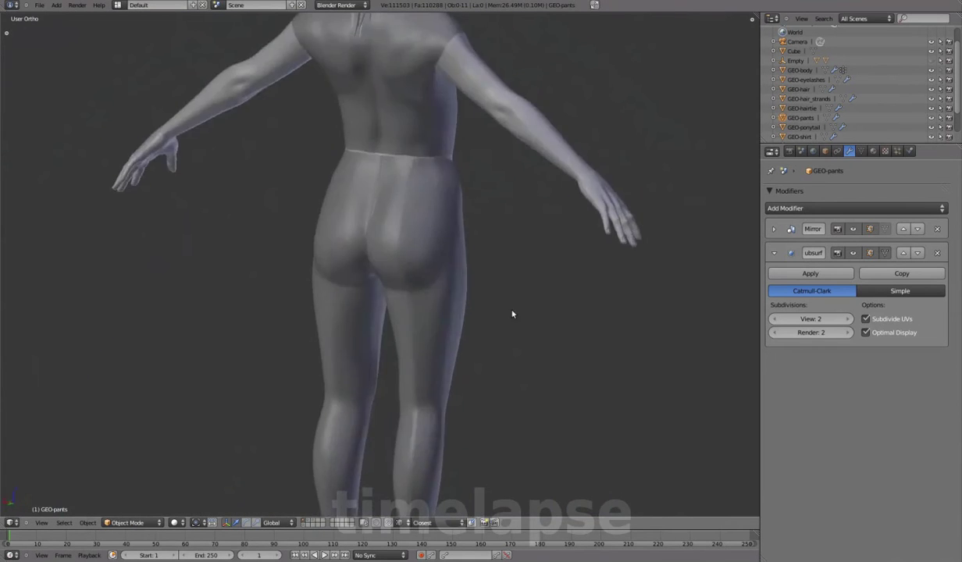
pyautogui.scroll(-3, 378, 290)
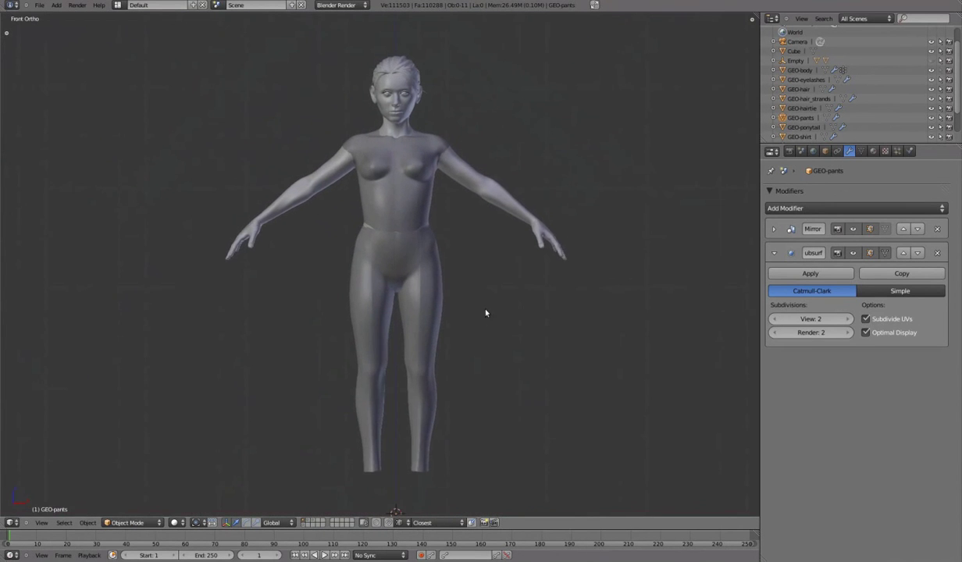